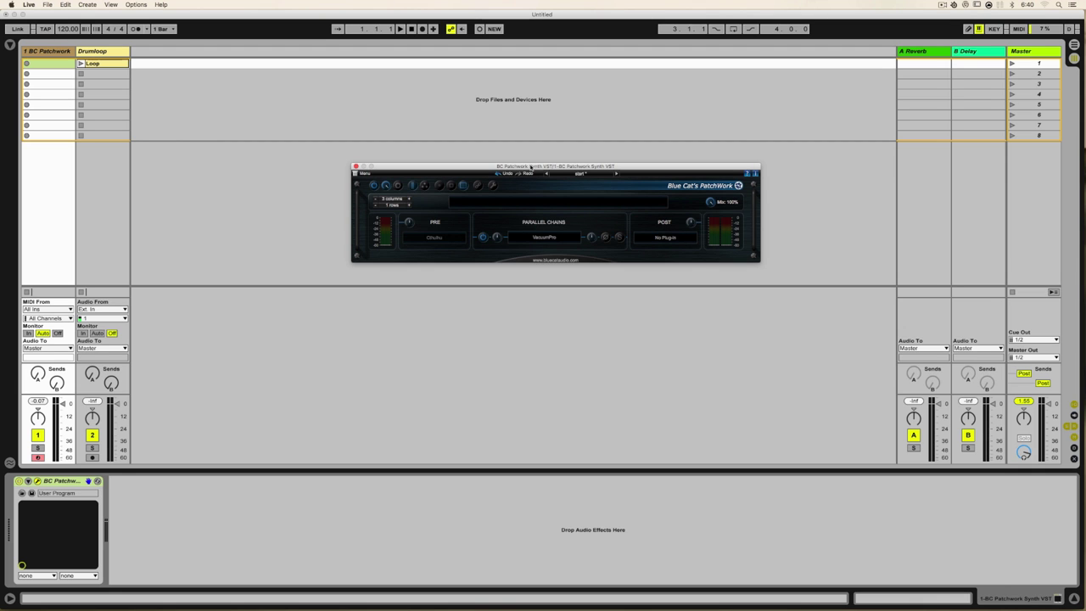
Show the standalone PatchWork window, close it, and reposition the PatchWork Synth plug-in window.
drag(531, 167, 534, 273)
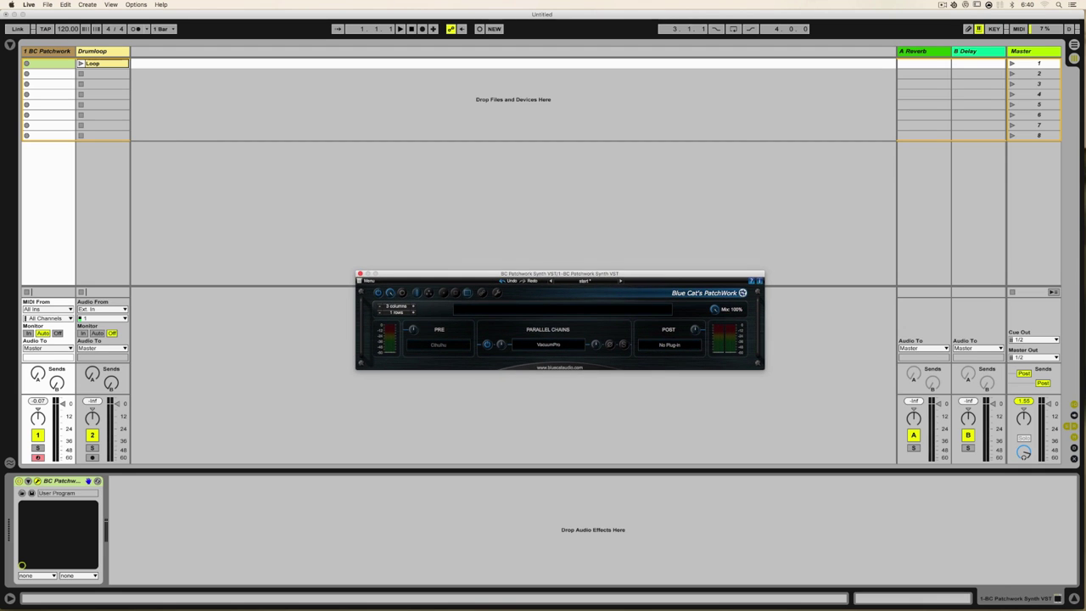
drag(494, 0, 489, 145)
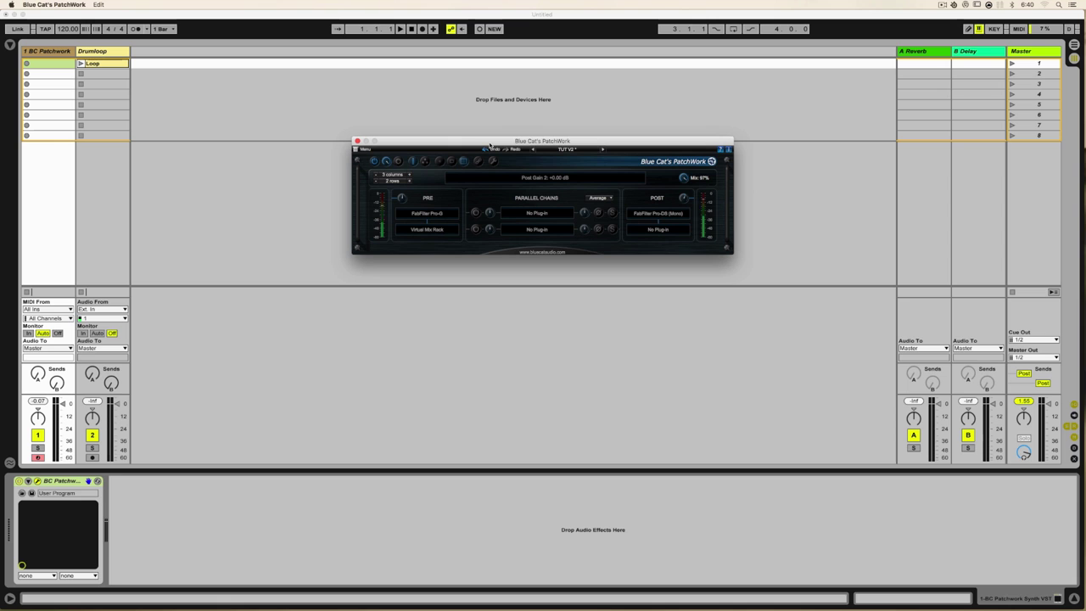
mouse_move(489, 145)
mouse_down()
mouse_move(513, 164)
mouse_move(501, 145)
mouse_up()
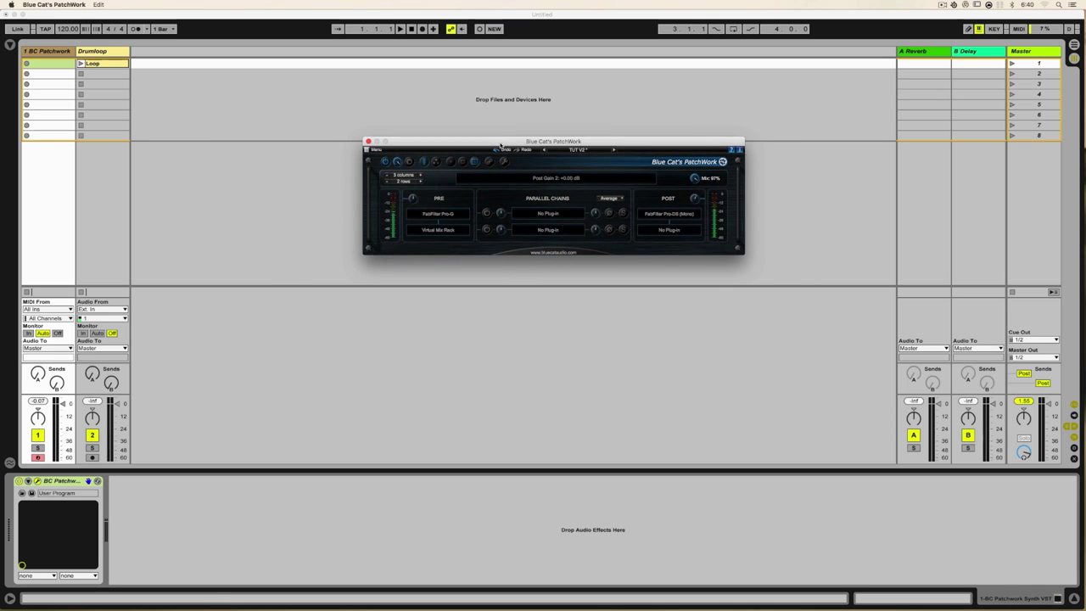
click(368, 142)
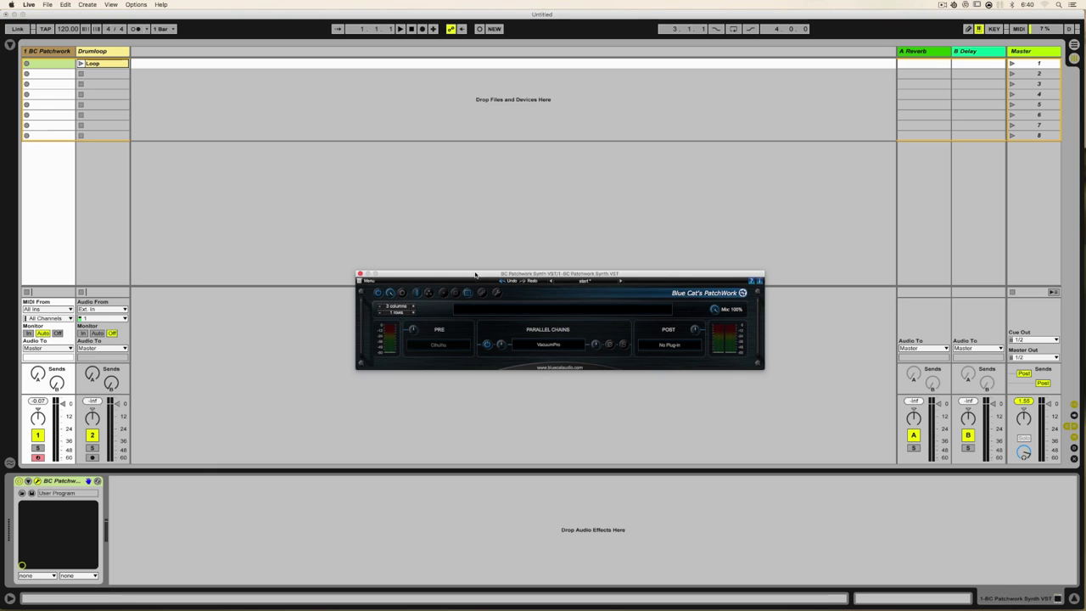
drag(475, 274, 463, 140)
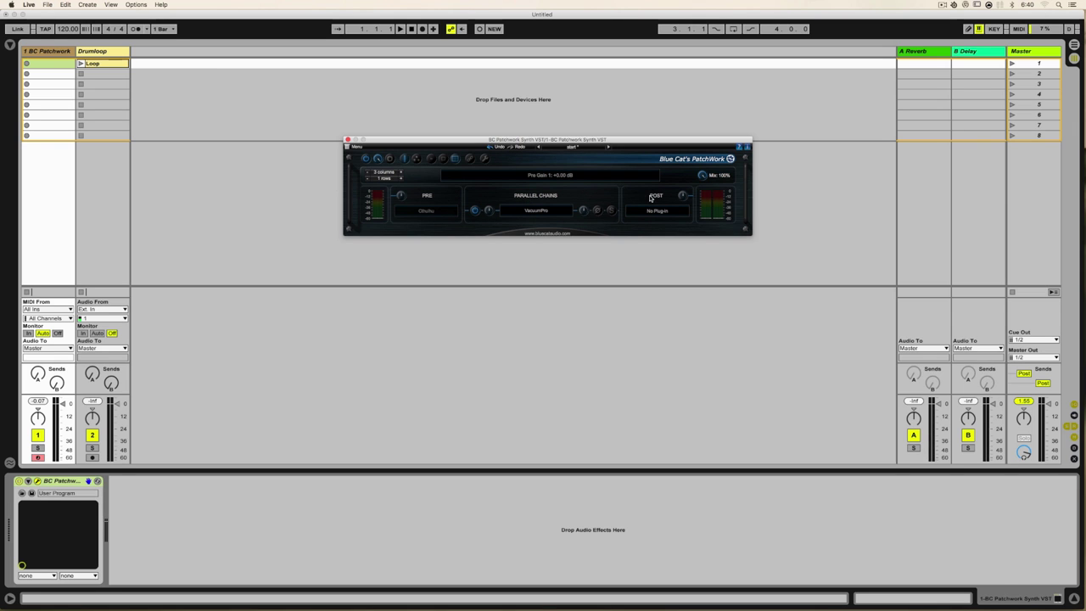
Examine the Signal Flow diagram of PatchWork's pre, parallel and post sections in Preview, and close it.
drag(456, 2, 458, 96)
drag(535, 247, 667, 318)
drag(462, 103, 541, 136)
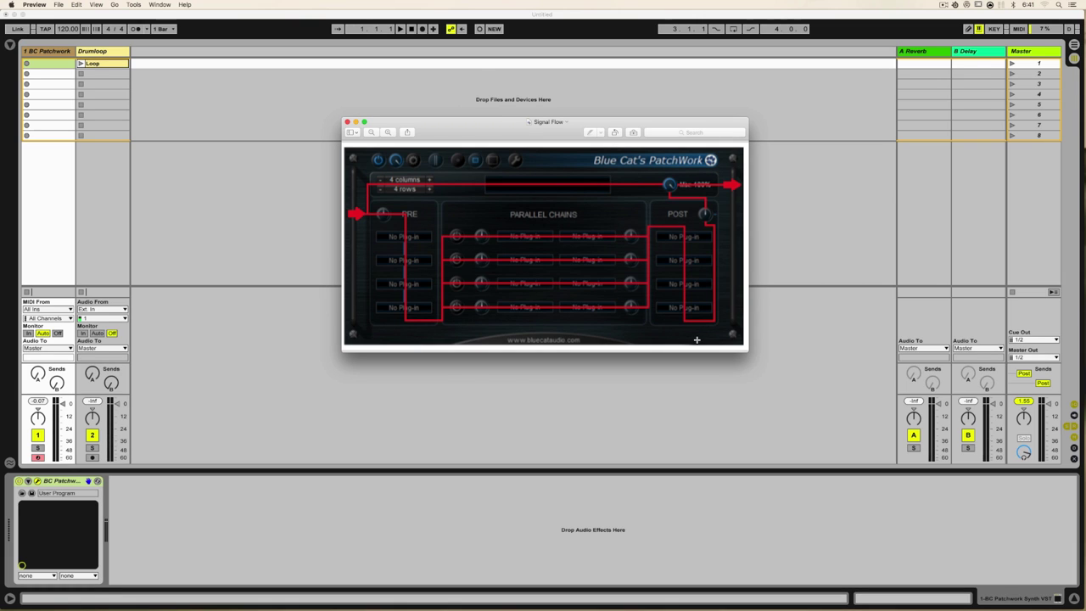
click(346, 122)
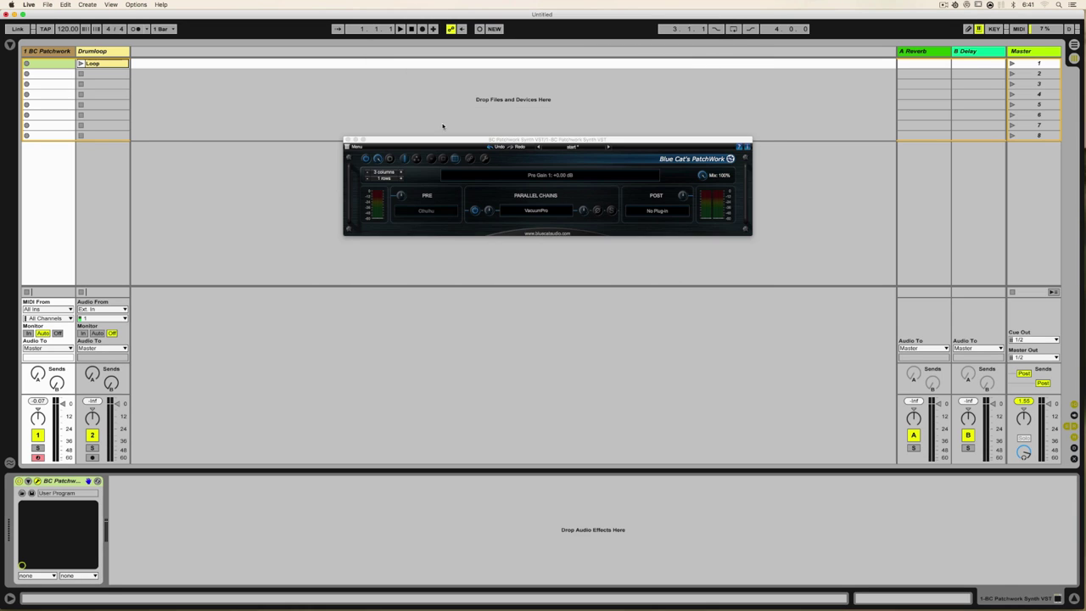
drag(438, 139, 439, 164)
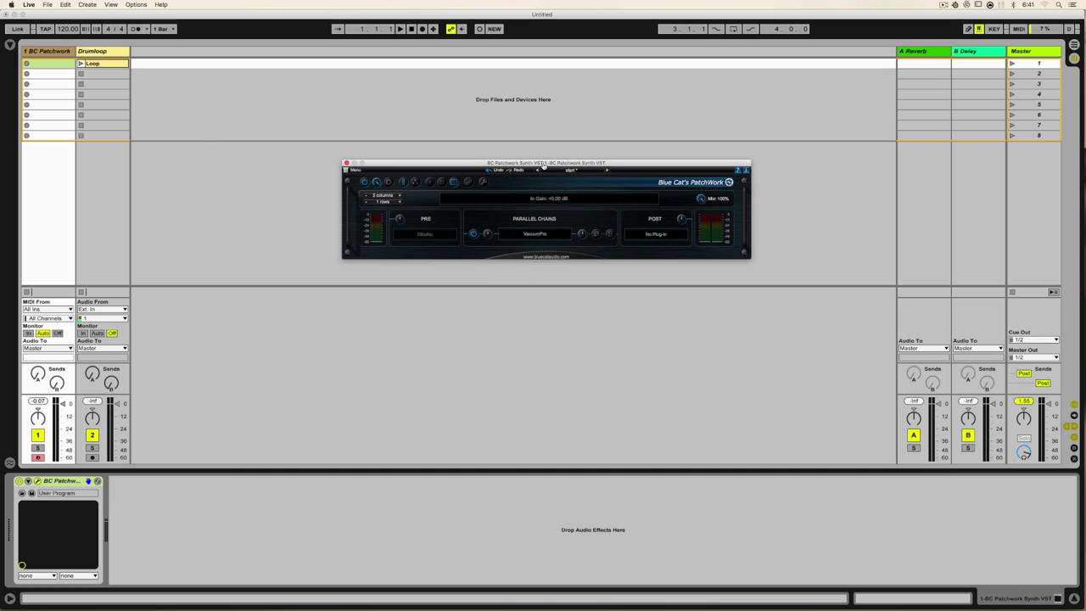
Open the VacuumPro editor from the parallel chain and arrange its window below the PatchWork rack.
right_click(536, 237)
click(553, 237)
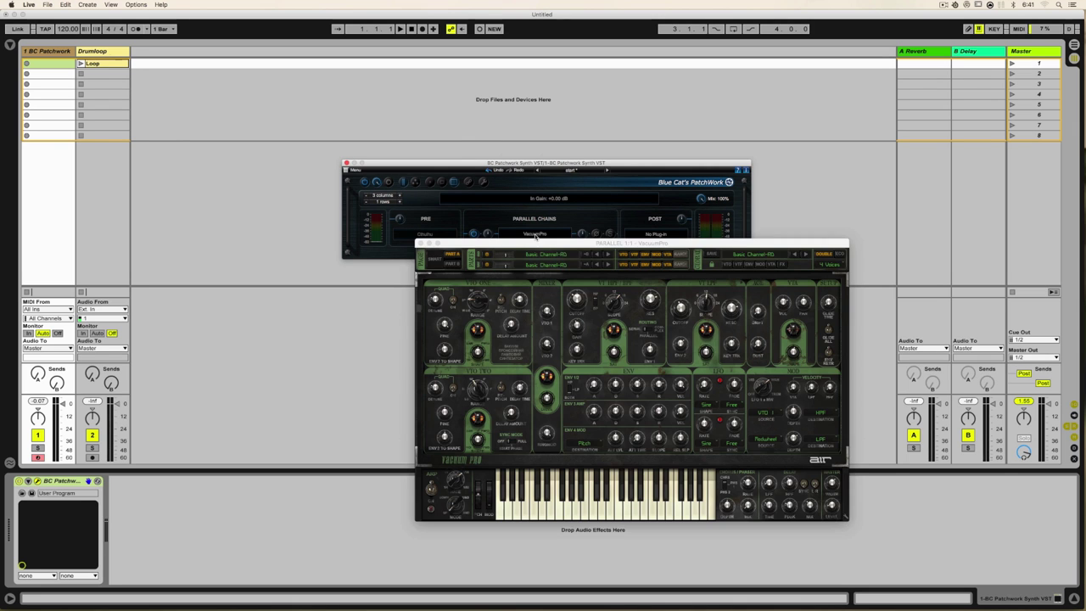
drag(536, 240, 475, 283)
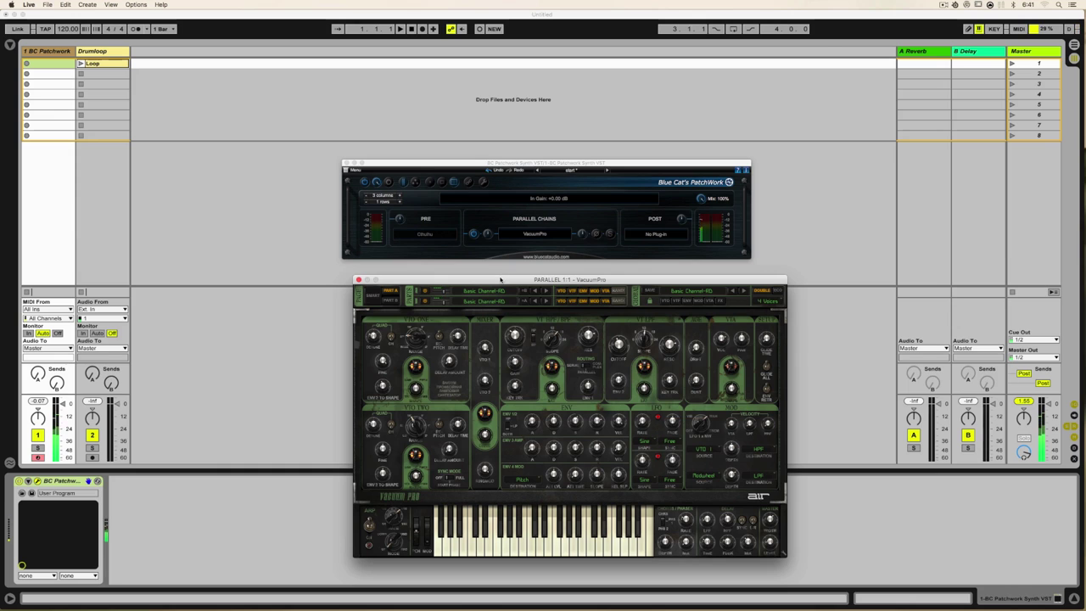
drag(499, 279, 486, 277)
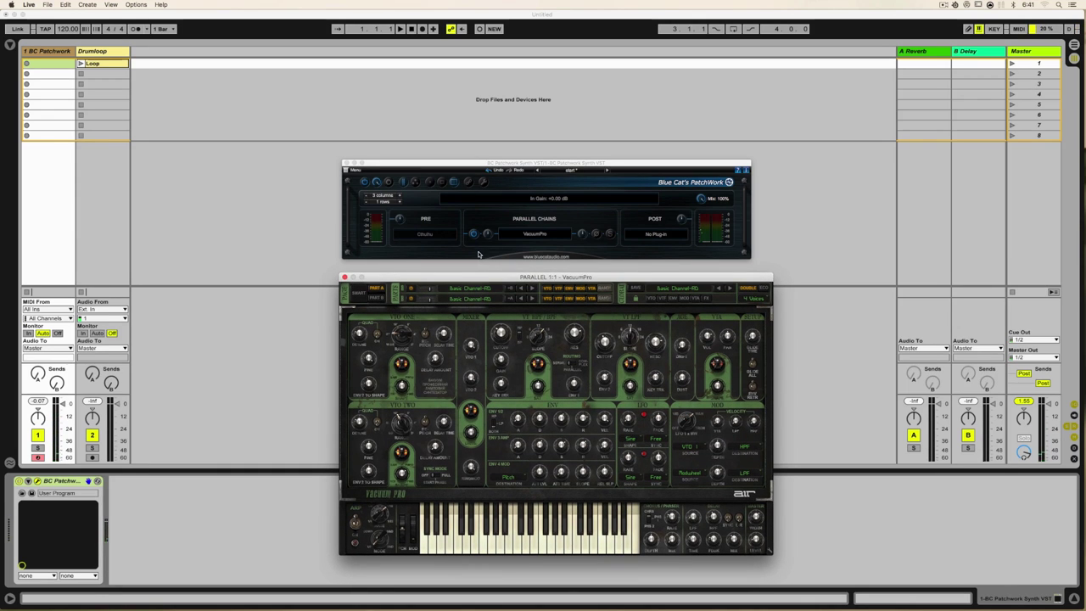
click(49, 53)
drag(450, 279, 441, 276)
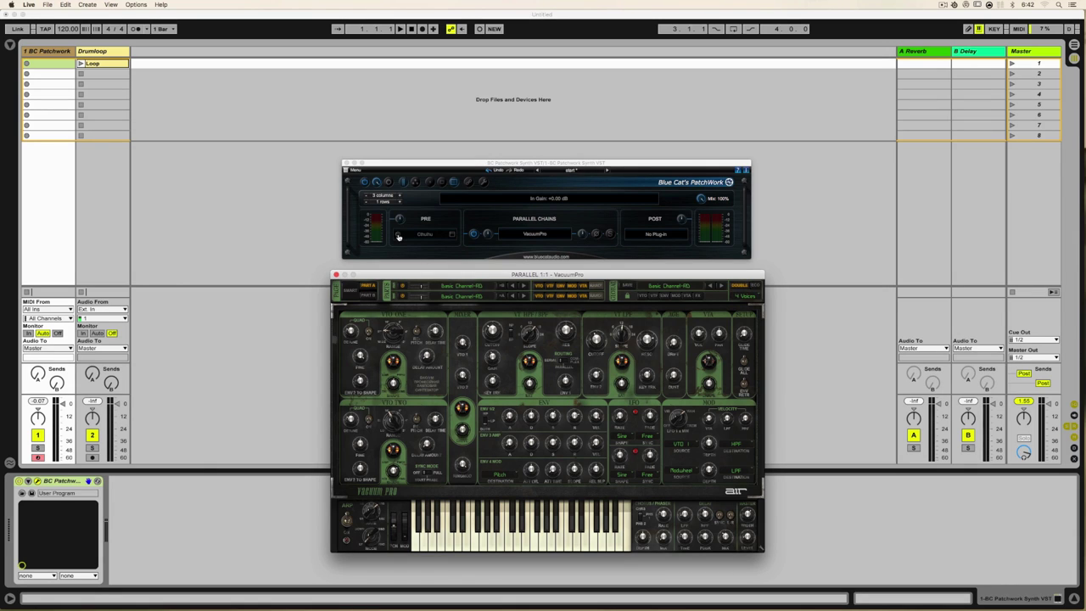
Enable the Cthulhu plug-in in the Pre section and open its editor beside the PatchWork rack.
click(397, 236)
right_click(424, 236)
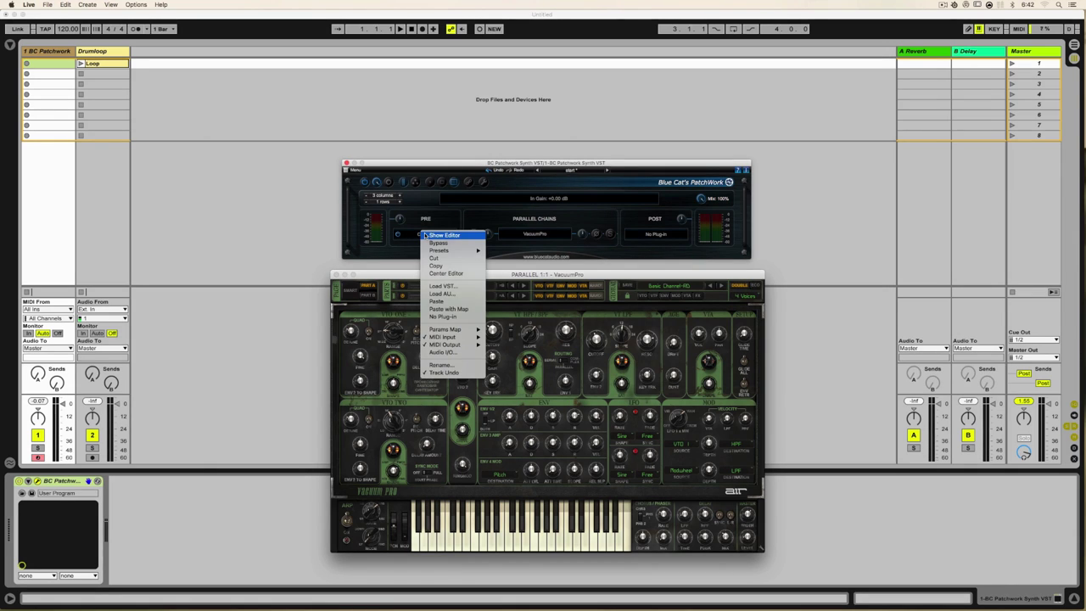
click(431, 236)
drag(310, 108, 301, 155)
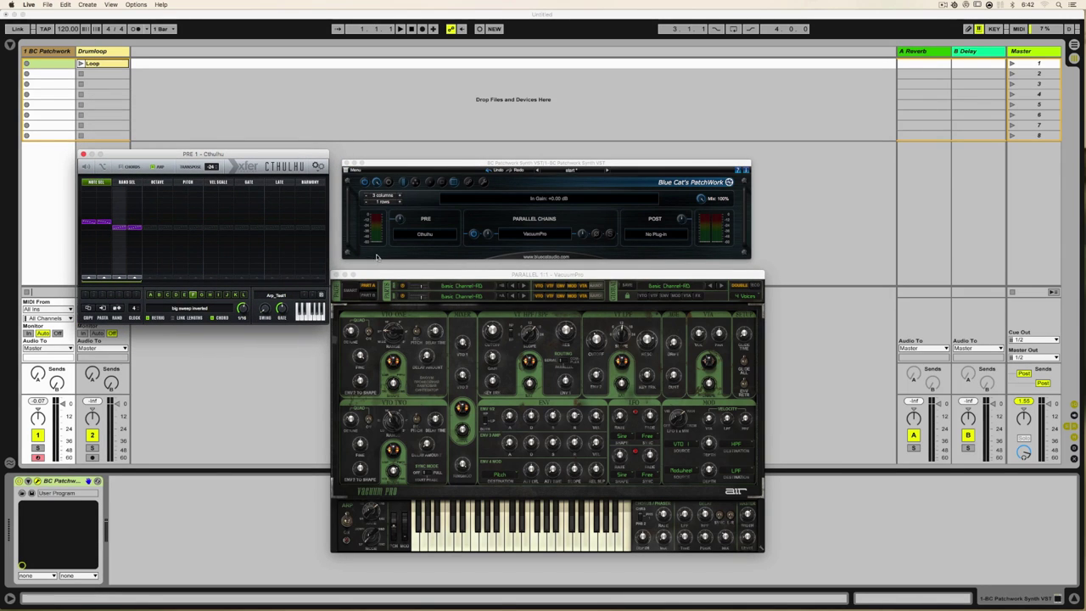
click(436, 252)
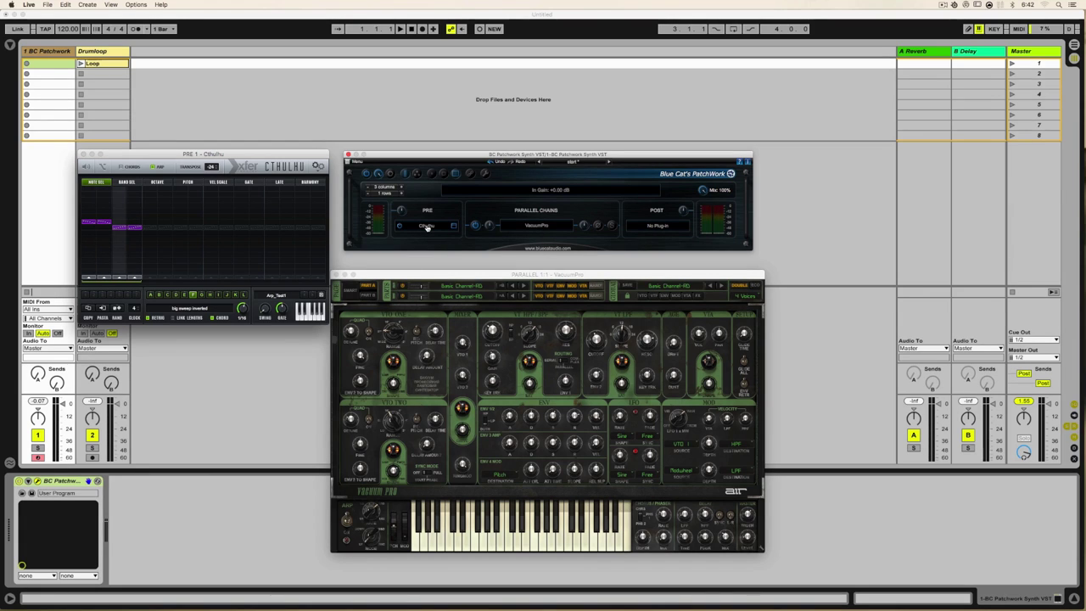
Review Cthulhu's MIDI input routing and set its MIDI output to Port A.
right_click(426, 225)
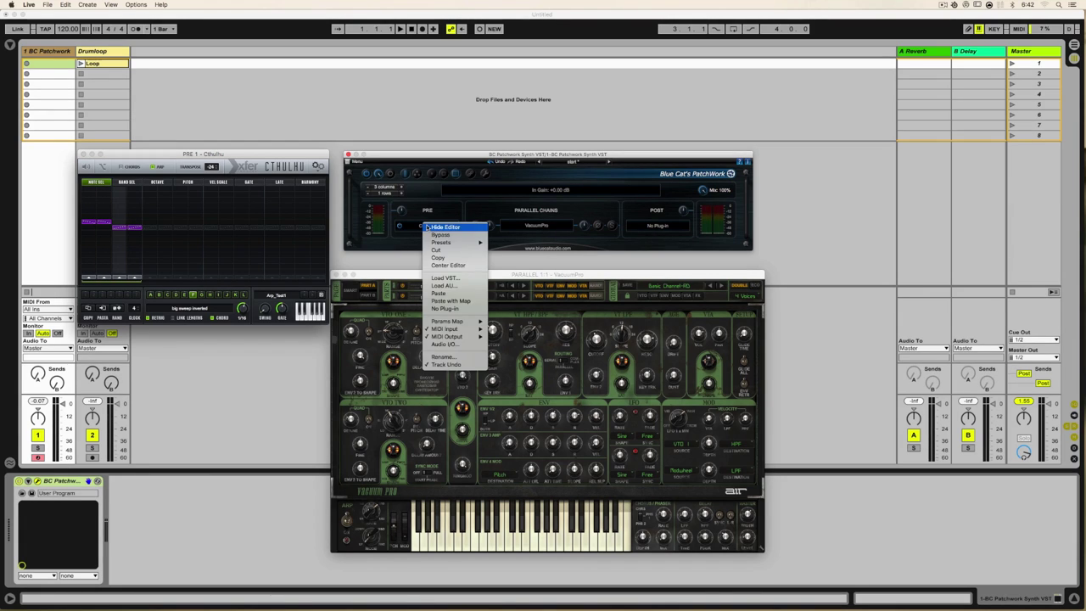
mouse_move(444, 337)
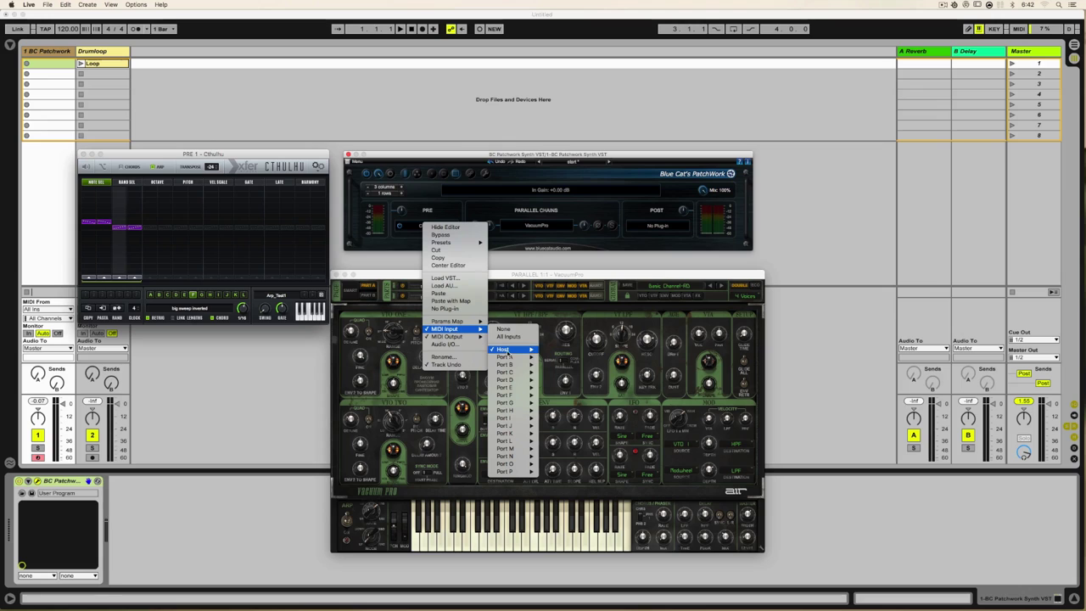
mouse_move(506, 351)
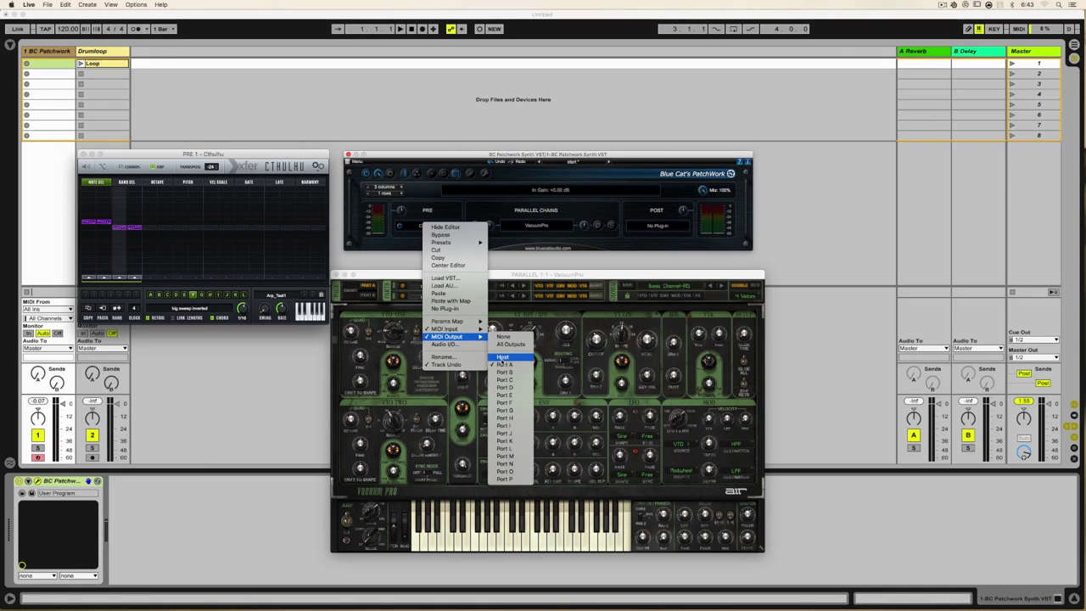
click(502, 365)
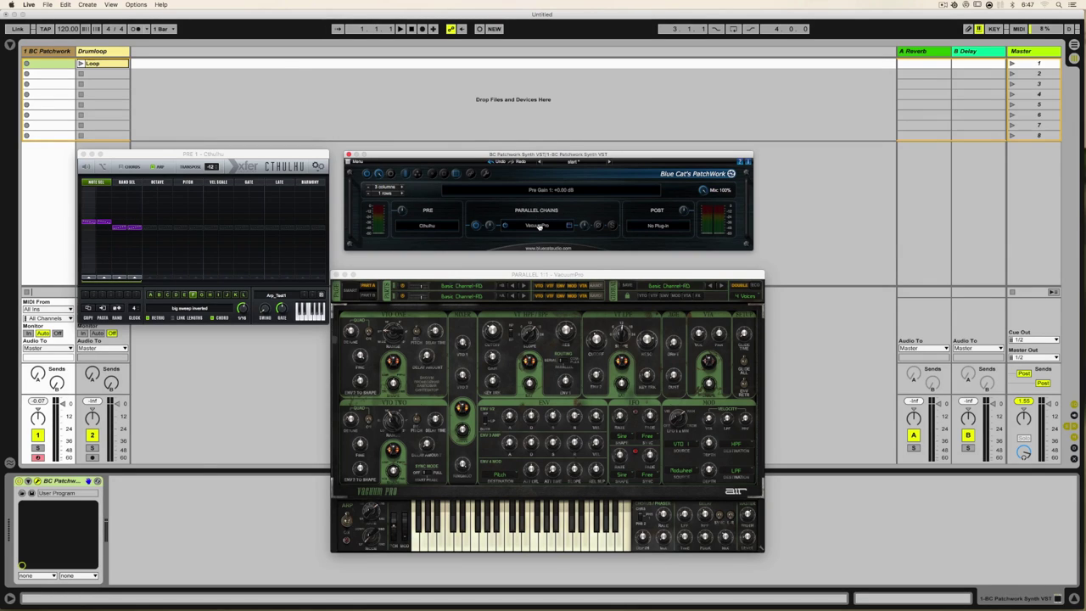
Check VacuumPro's MIDI input routing, including the channel options of Port A.
right_click(538, 225)
mouse_move(556, 328)
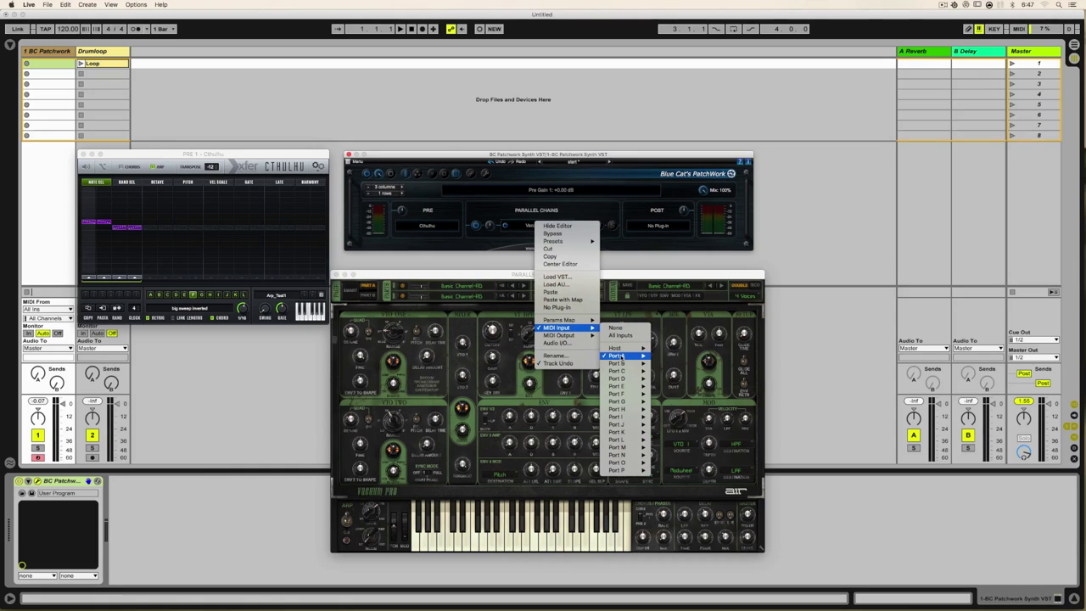
mouse_move(620, 356)
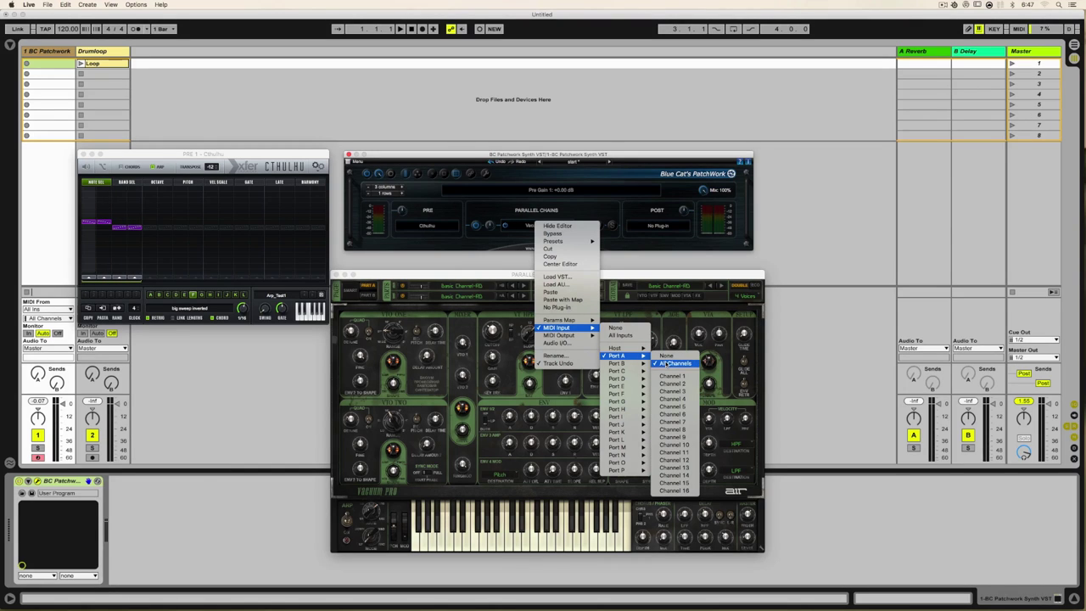
click(528, 156)
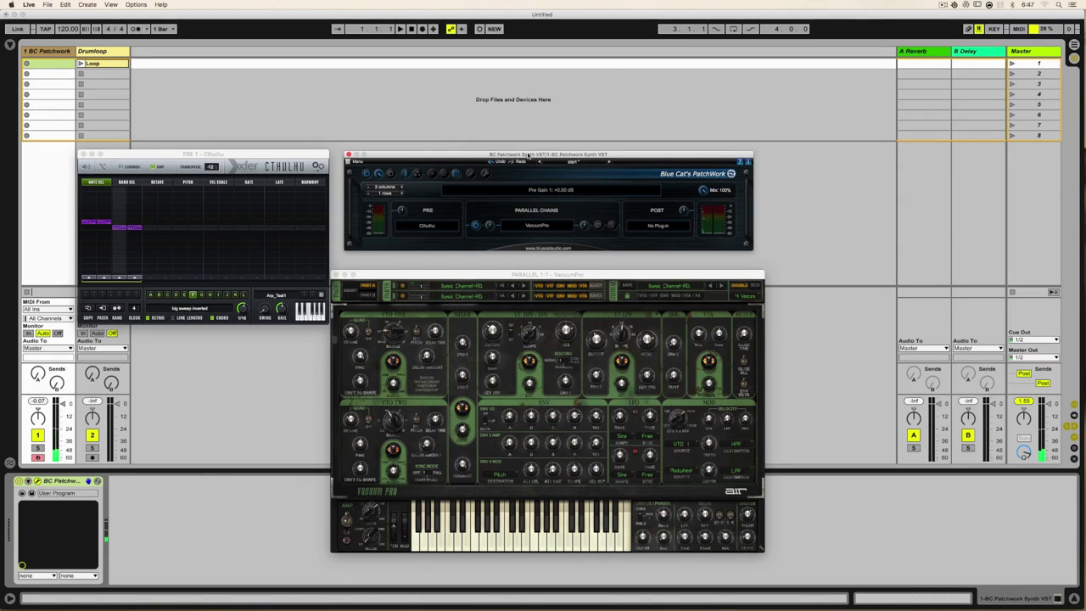
drag(531, 155, 531, 156)
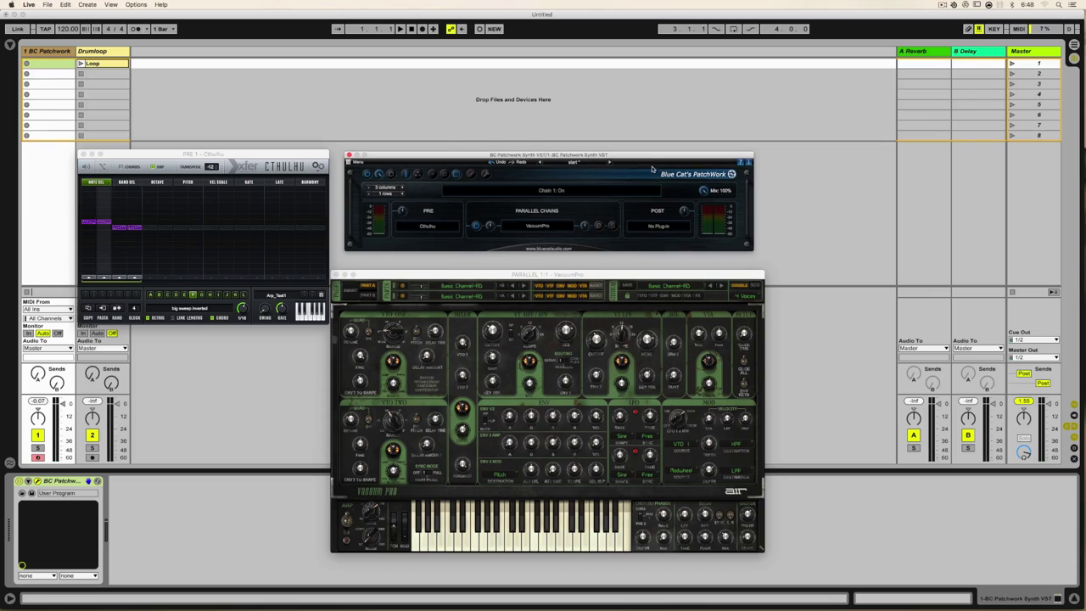
Expand the PatchWork rack to 4 columns and 4 rows, and move its window clear of the VacuumPro editor.
click(403, 187)
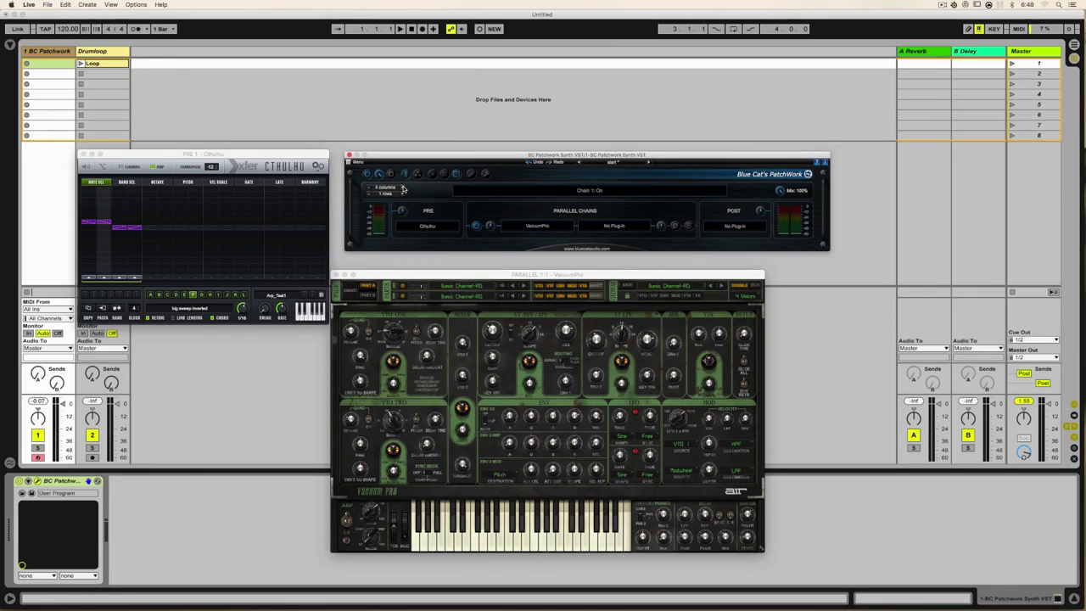
click(404, 188)
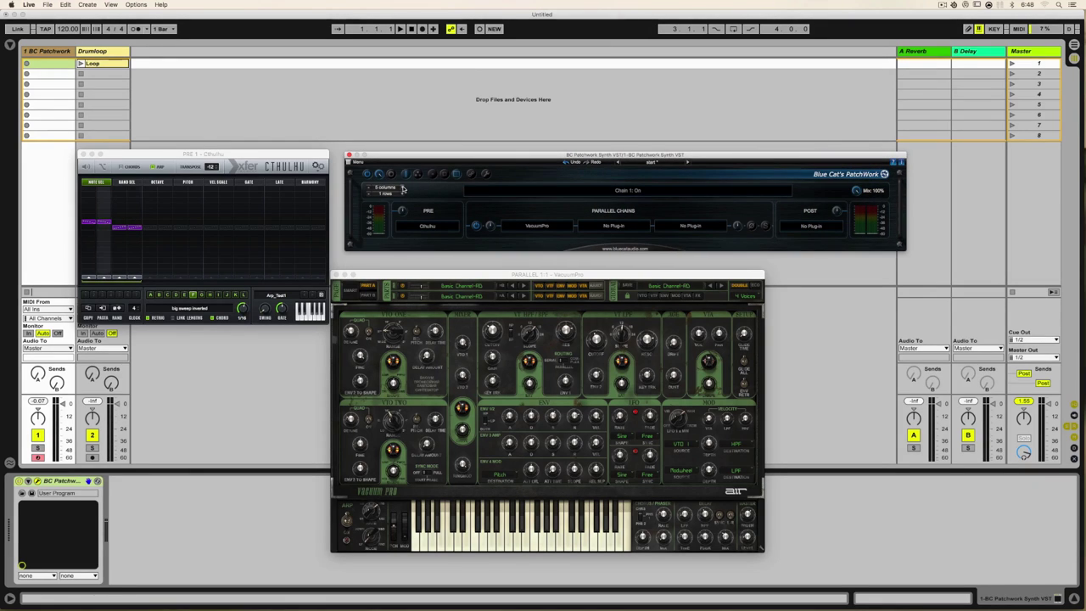
click(379, 193)
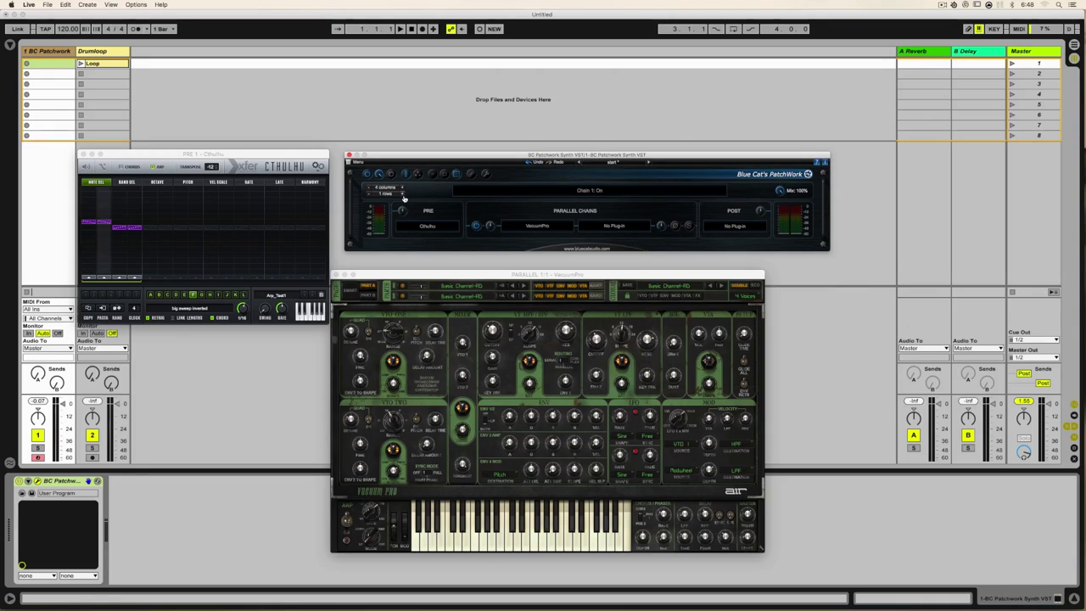
click(404, 194)
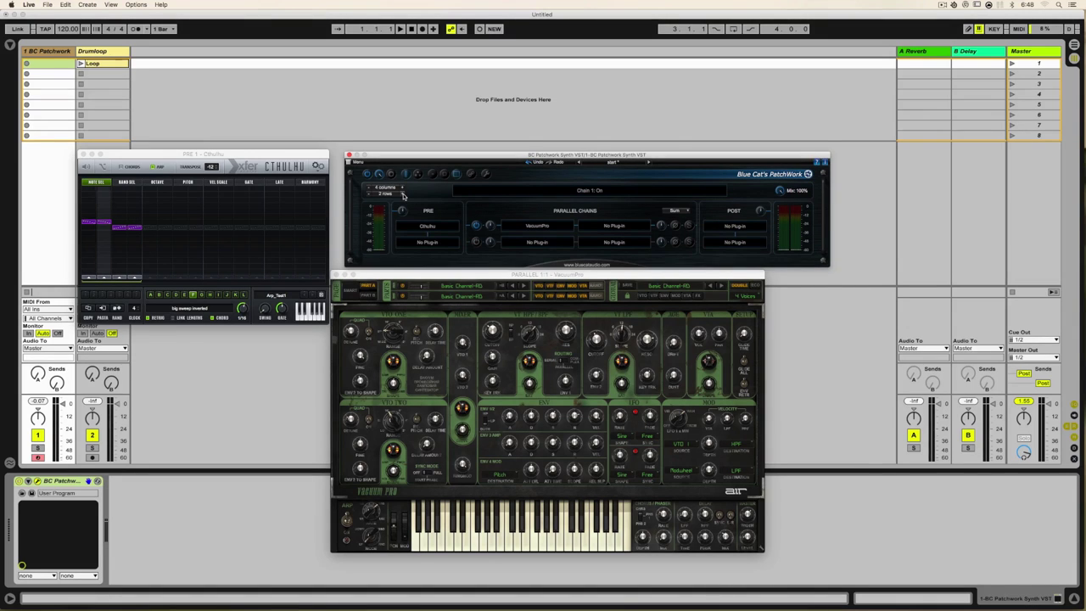
click(404, 194)
click(403, 194)
drag(445, 158, 436, 97)
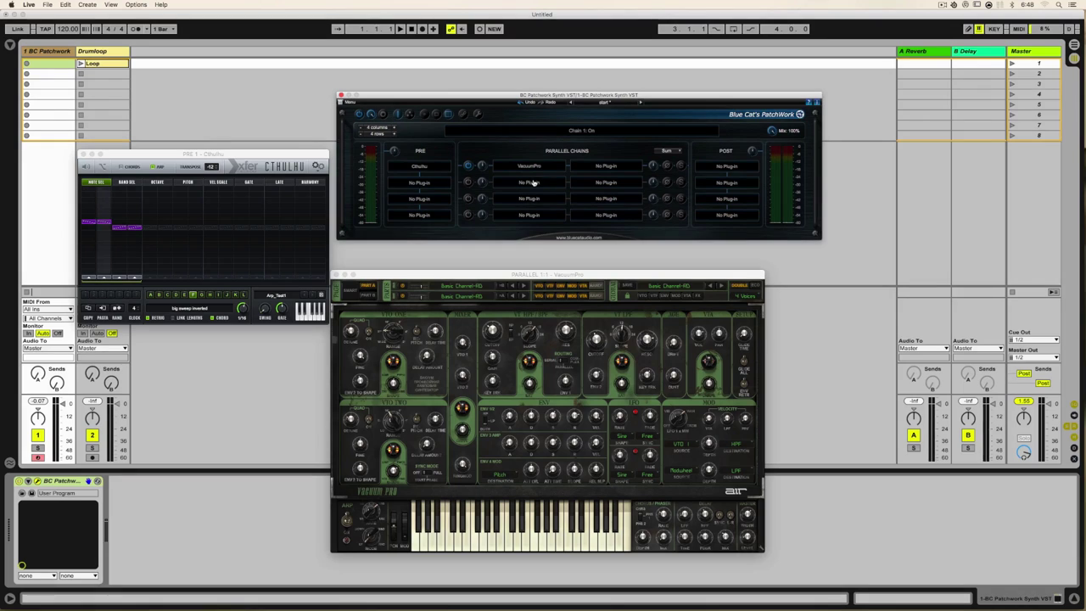
Turn on the second parallel chain, set the rack to 5 columns, and reposition the PatchWork window.
click(466, 182)
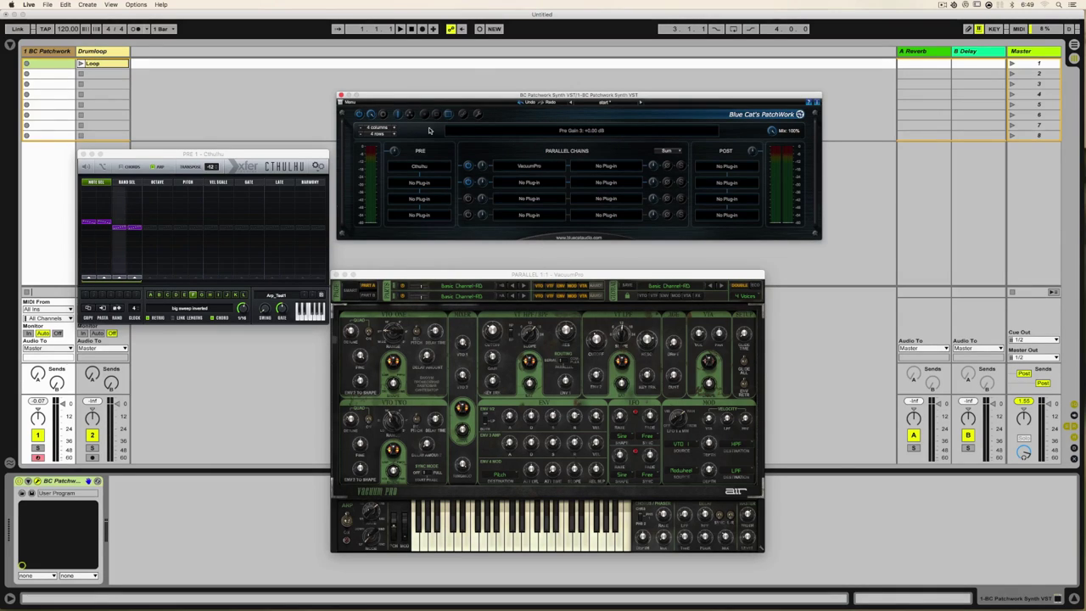
click(393, 128)
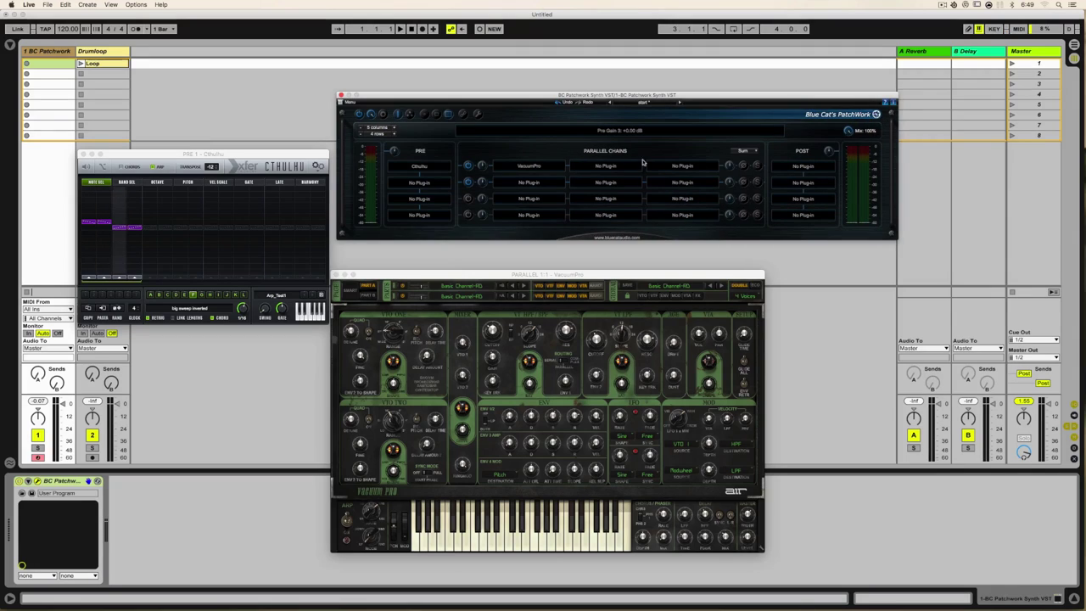
drag(593, 97, 586, 102)
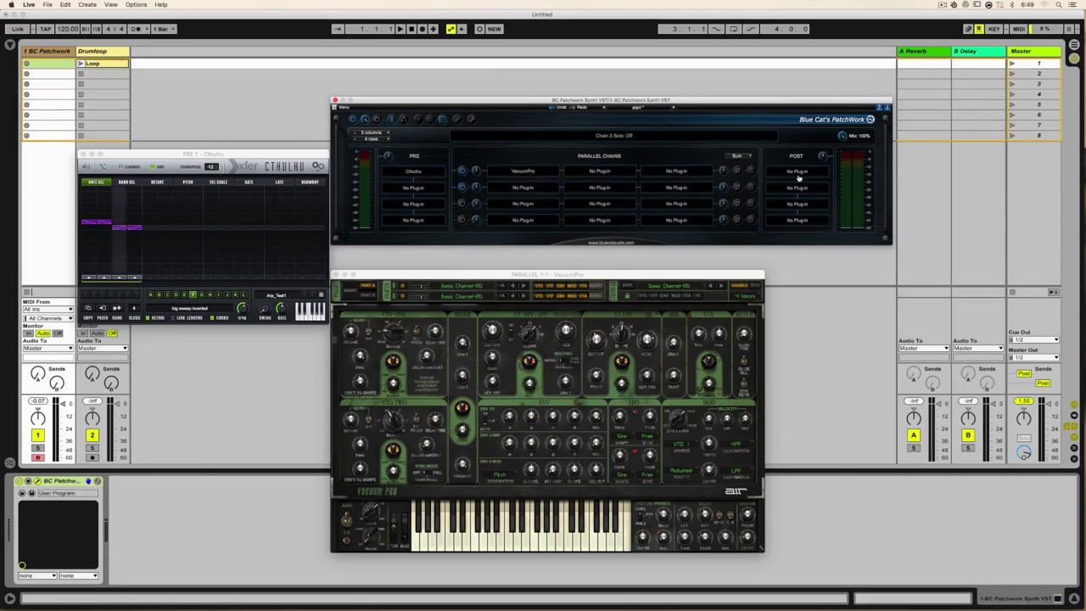
drag(580, 106, 582, 119)
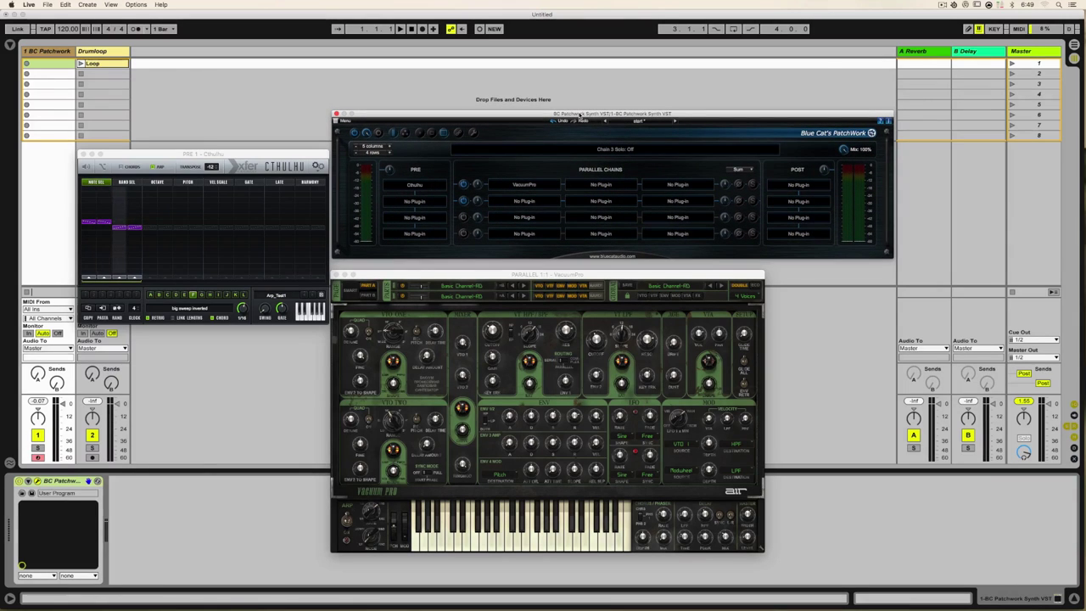
View PatchWork's preset list and dismiss it without loading a preset.
click(639, 122)
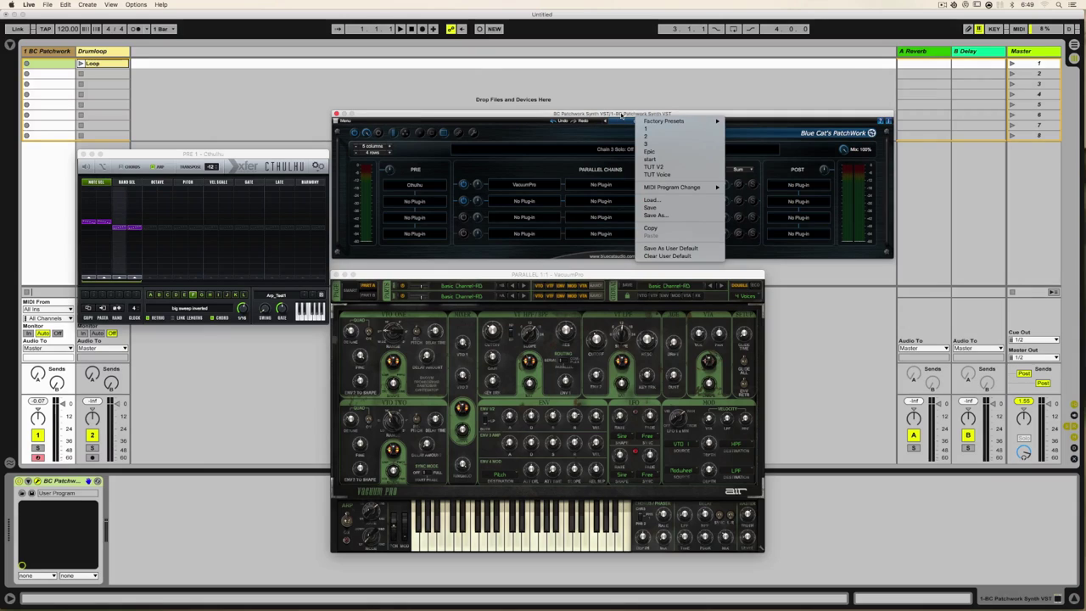
click(621, 115)
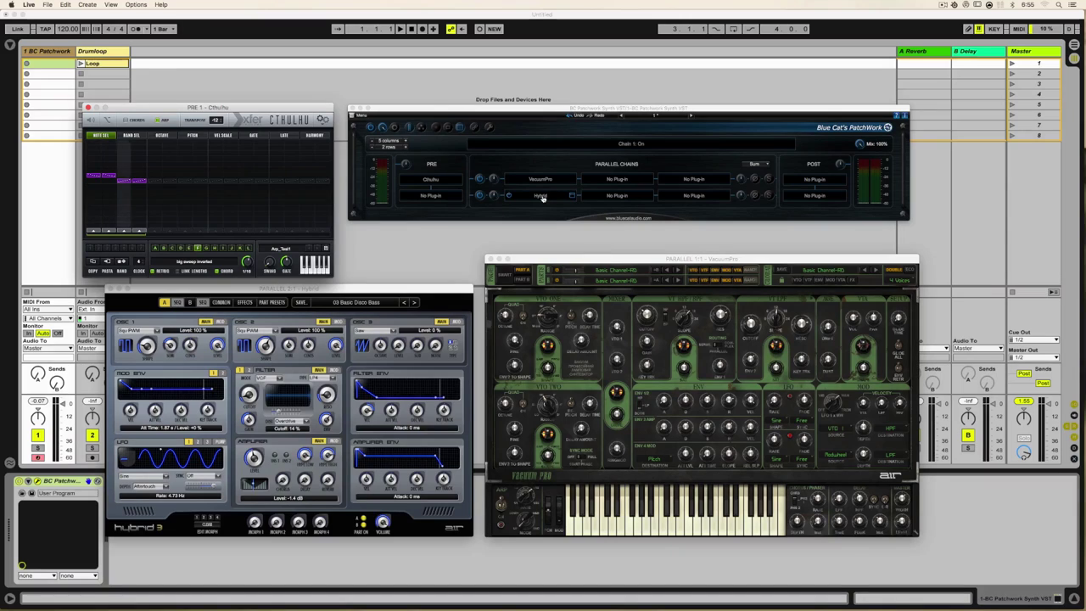
Turn off the first parallel chain, which holds VacuumPro, leaving the Hybrid chain on.
click(481, 180)
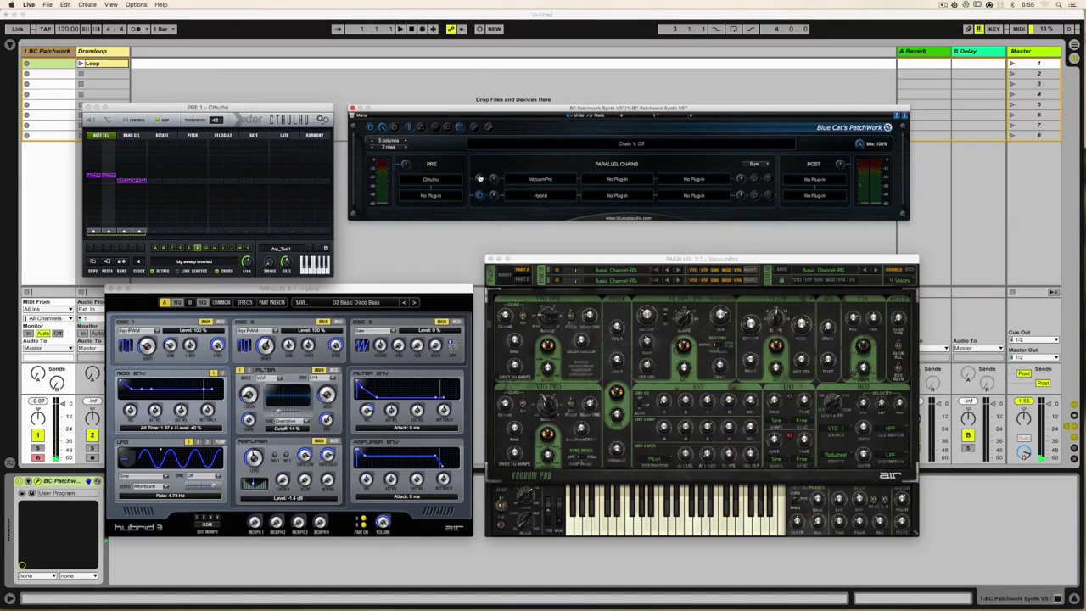
Turn the first parallel chain, which holds VacuumPro, back on and load preset 2 in PatchWork.
click(480, 180)
click(670, 117)
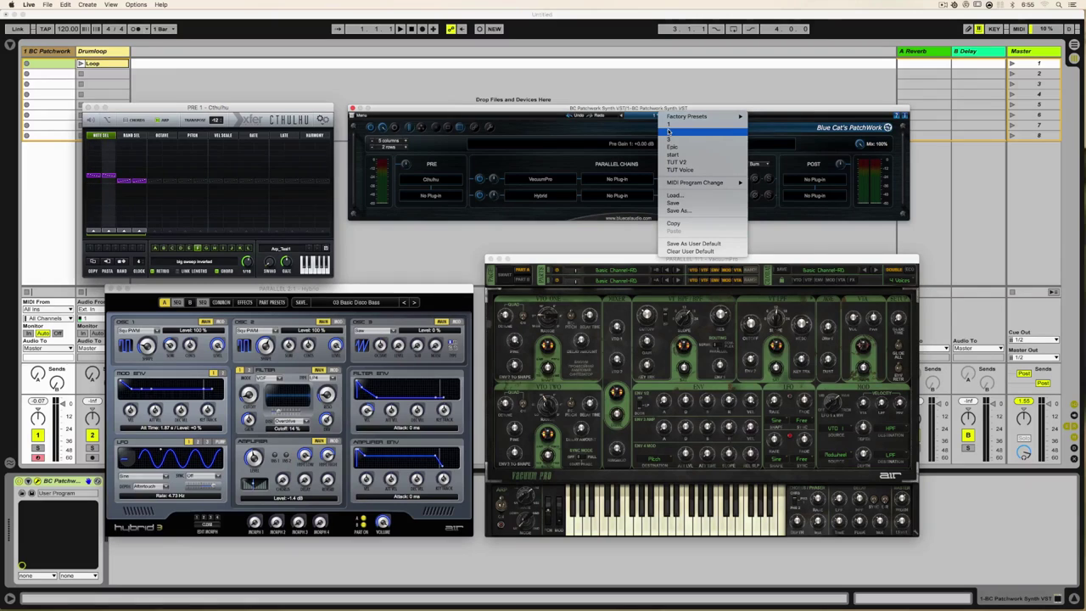
click(668, 132)
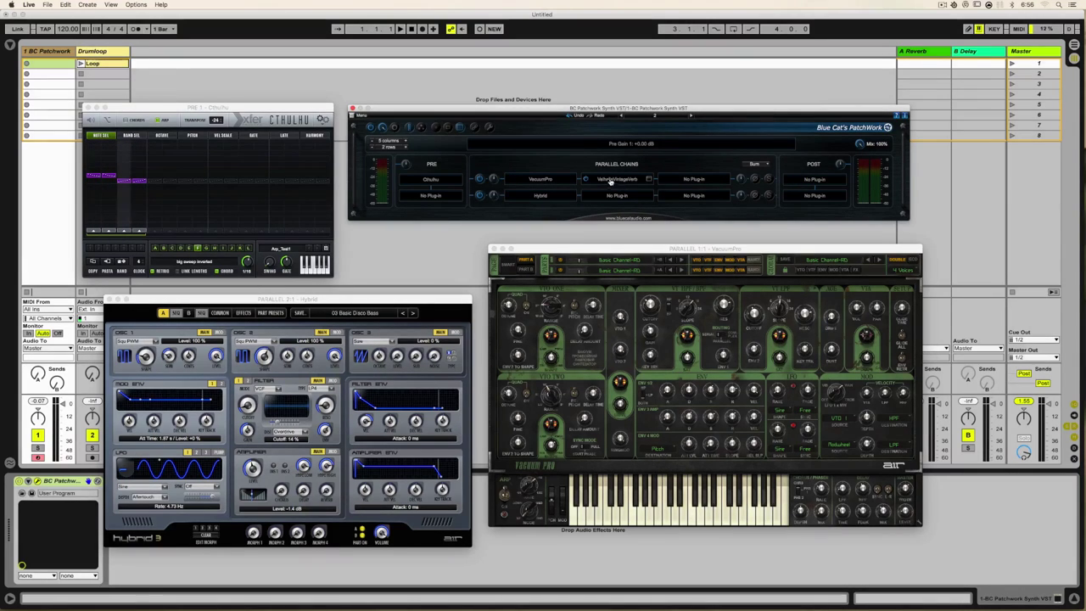
Audition the VacuumPro chain alone by switching the Hybrid chain off and back on, and view the parallel chains summing options without changing them.
click(477, 196)
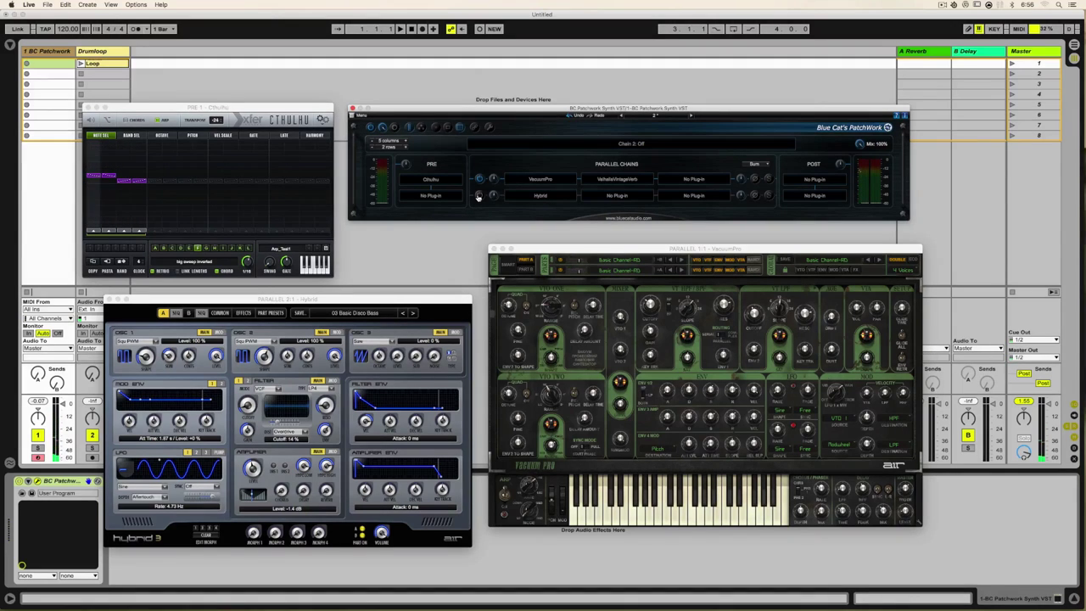
click(477, 196)
click(755, 165)
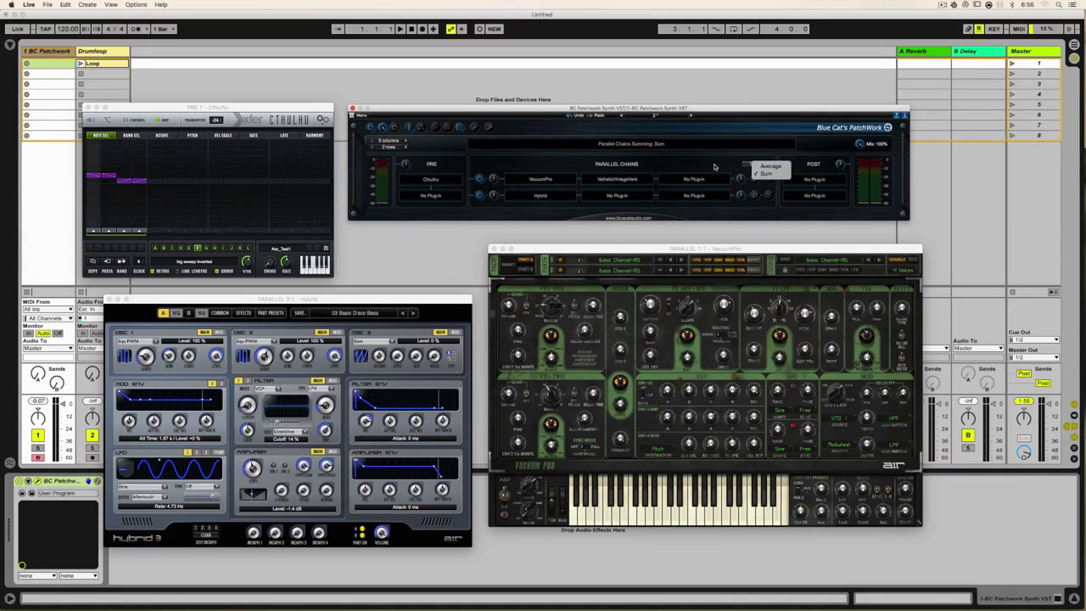
click(716, 166)
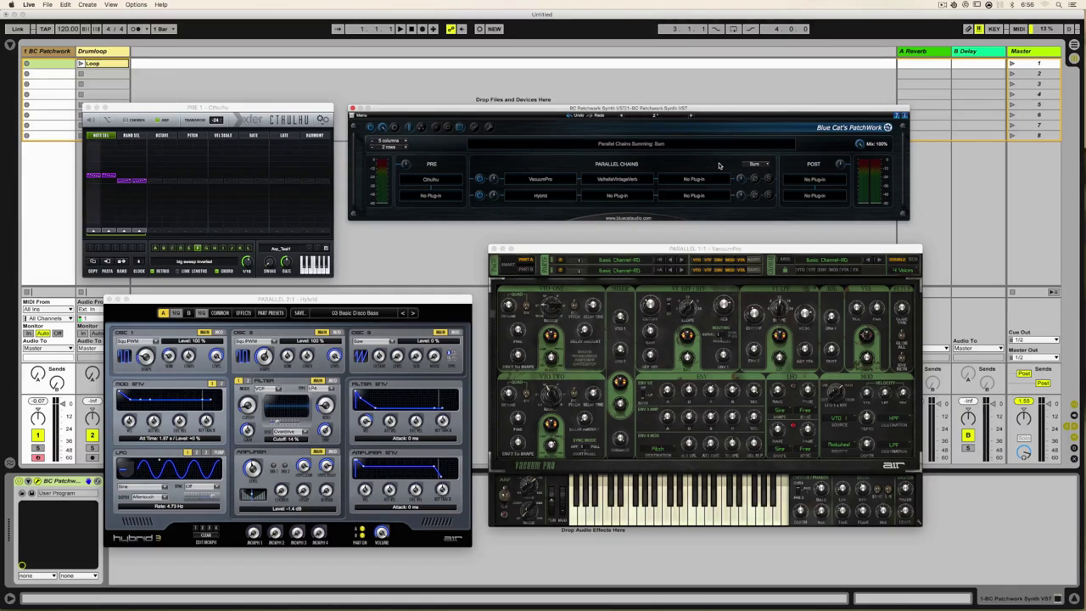
click(753, 166)
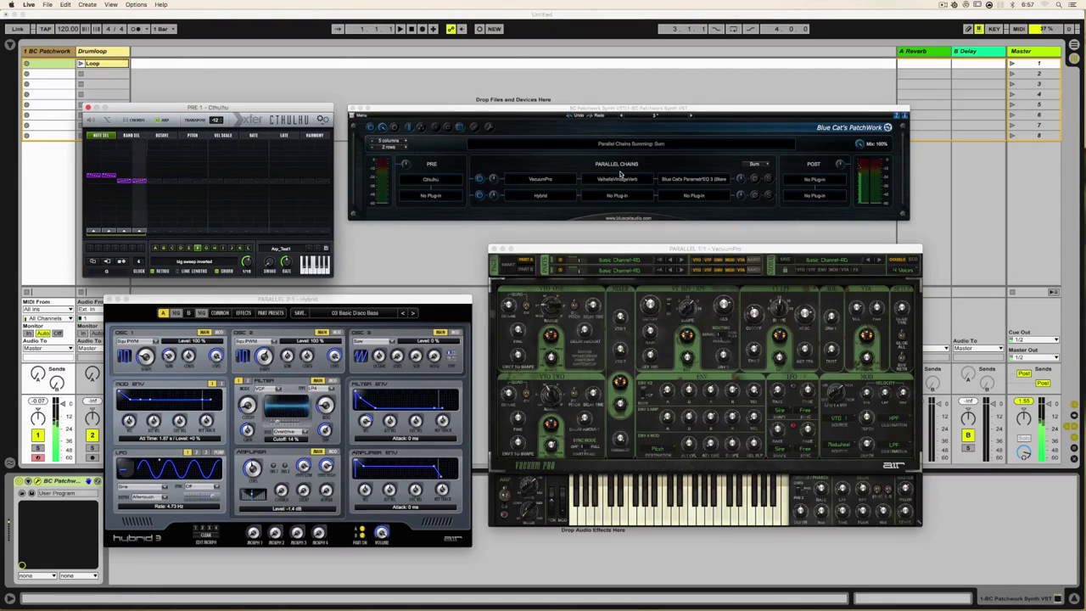
Load the Epic preset in PatchWork and reposition its window.
click(647, 128)
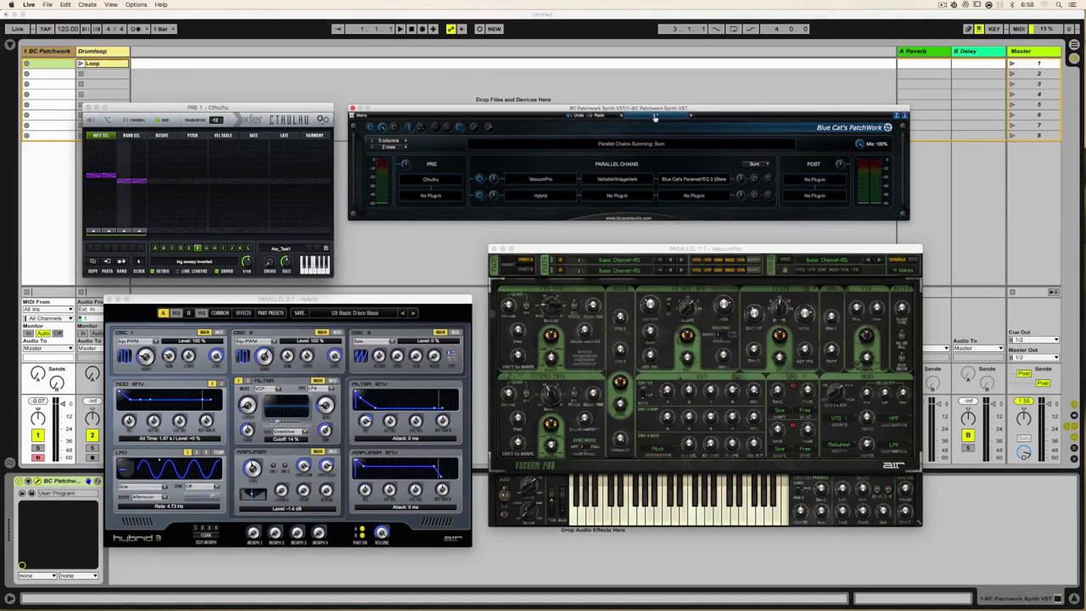
click(656, 119)
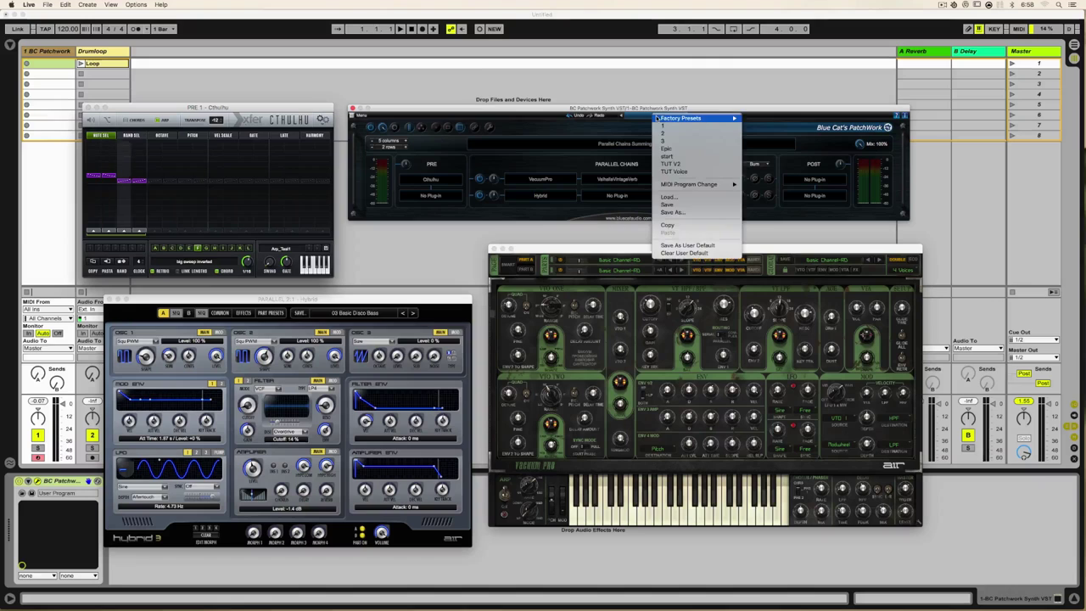
click(665, 150)
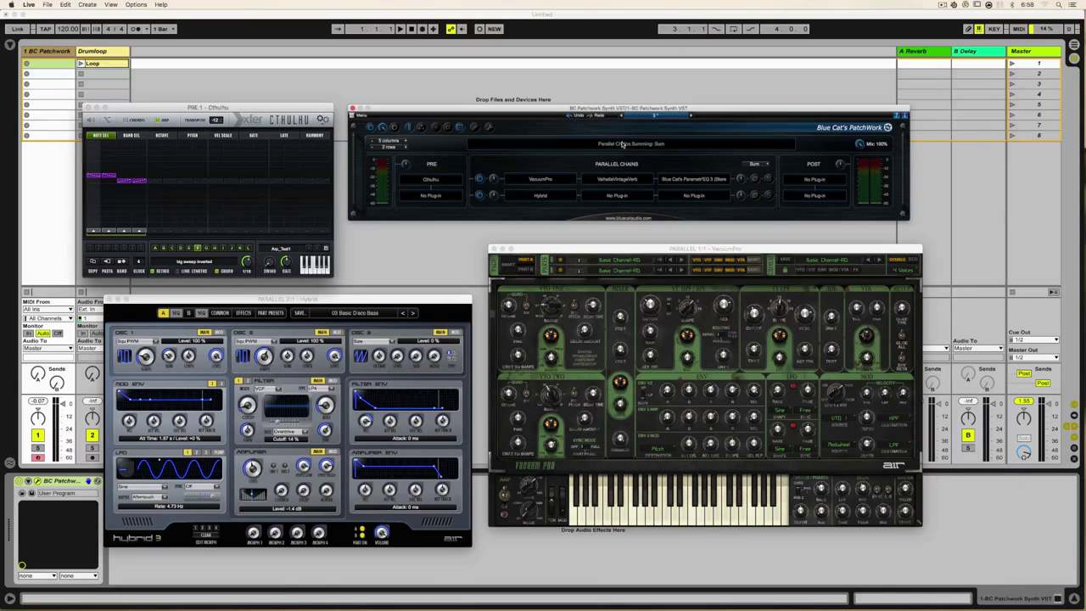
key(alt+super+p)
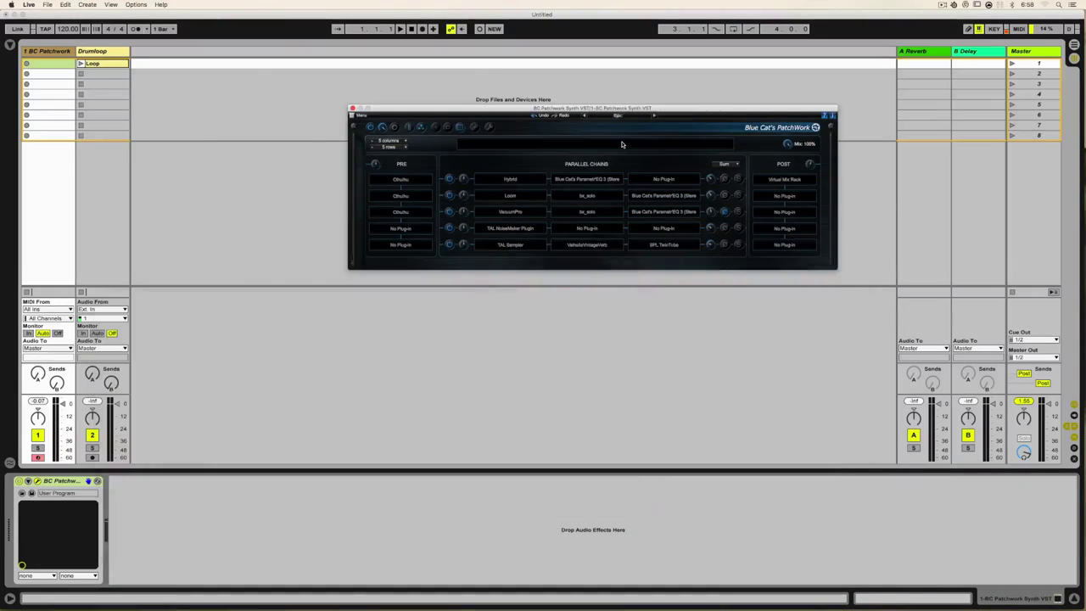
drag(598, 108, 576, 120)
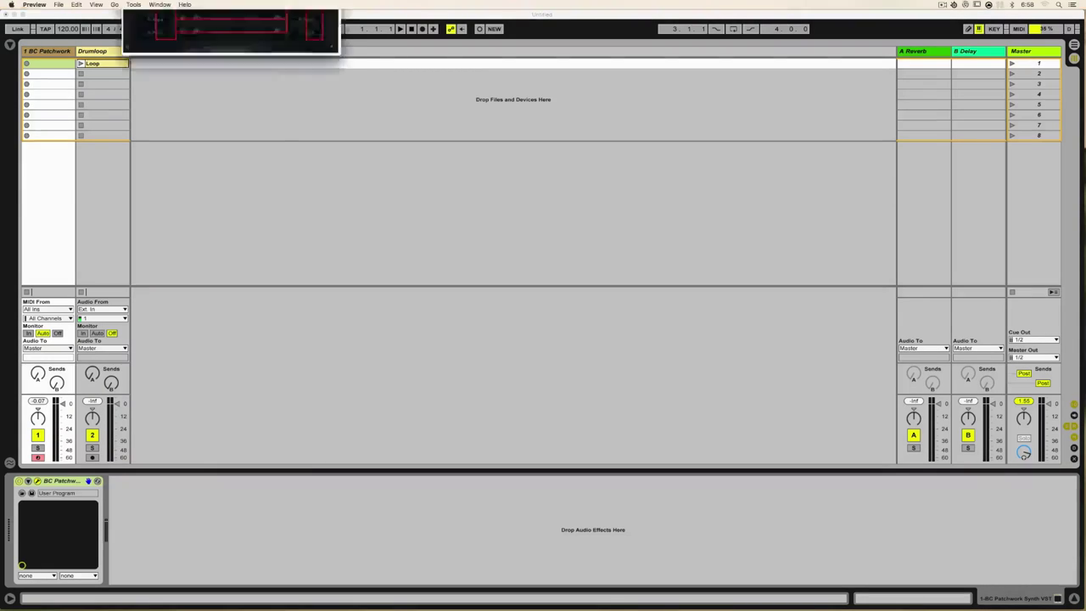
Bring the Signal Flow image in Preview into view, enlarge its window to study PatchWork's routing diagram, and close it.
drag(179, 16, 474, 57)
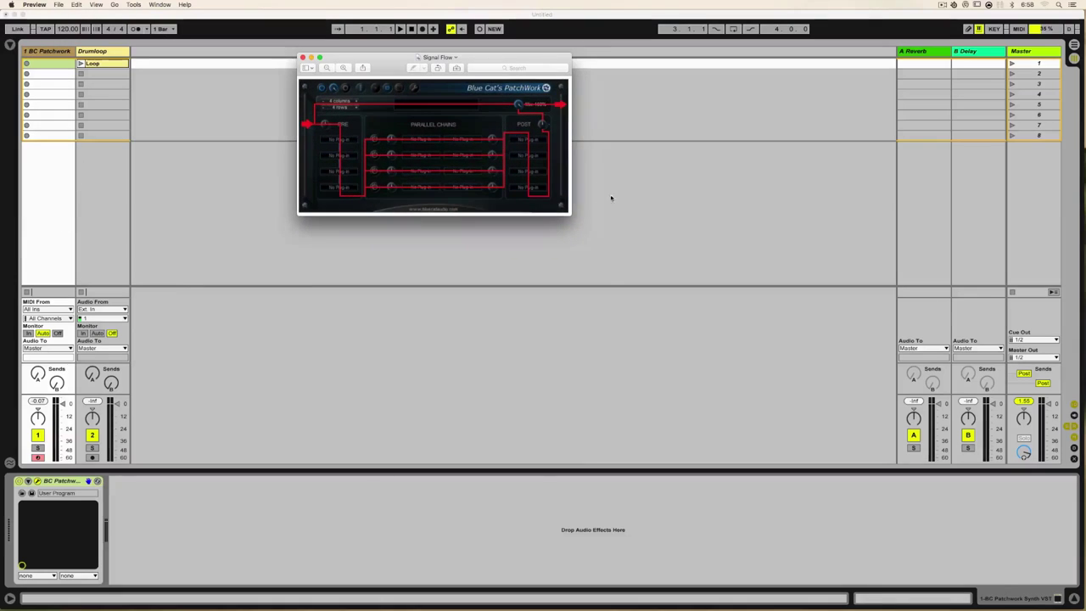
drag(571, 216, 750, 338)
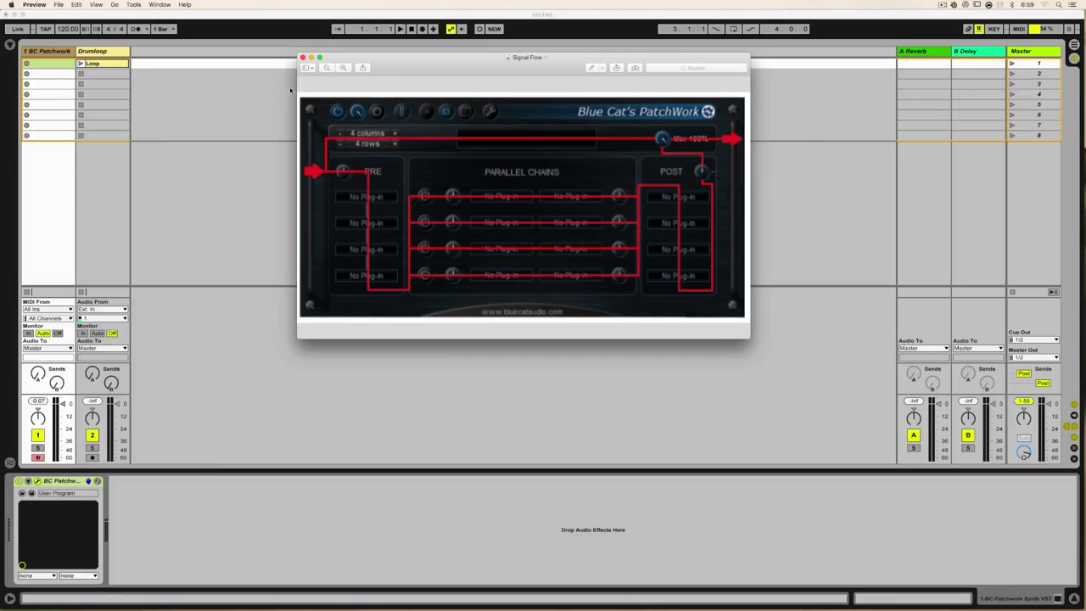
click(302, 57)
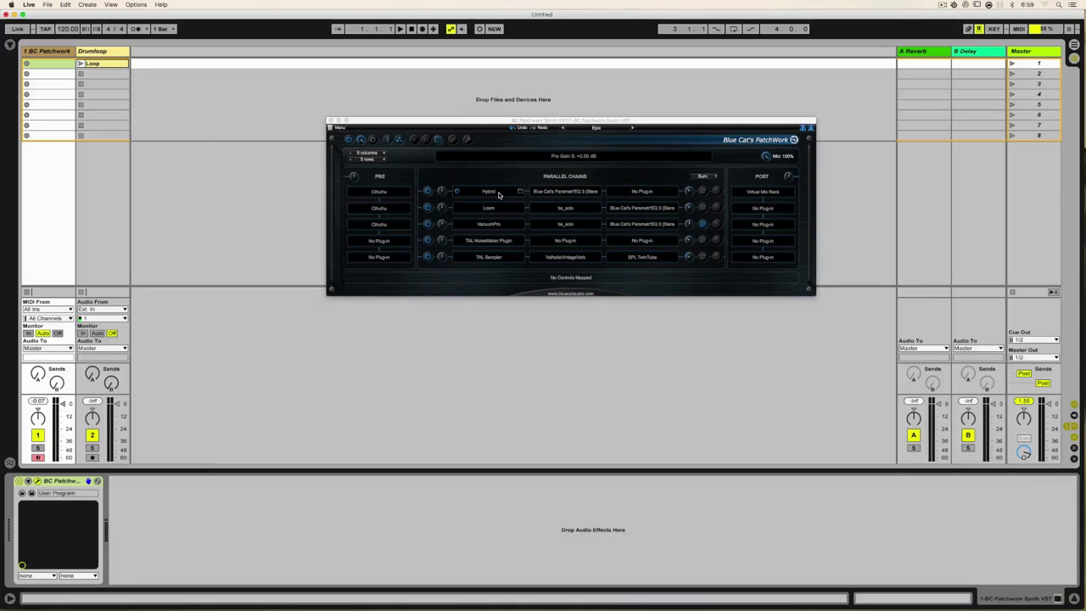
Check the MIDI output port assigned to each of the three Cthulhu plug-ins in the PRE section, leaving the assignments as they are.
click(381, 192)
mouse_move(416, 303)
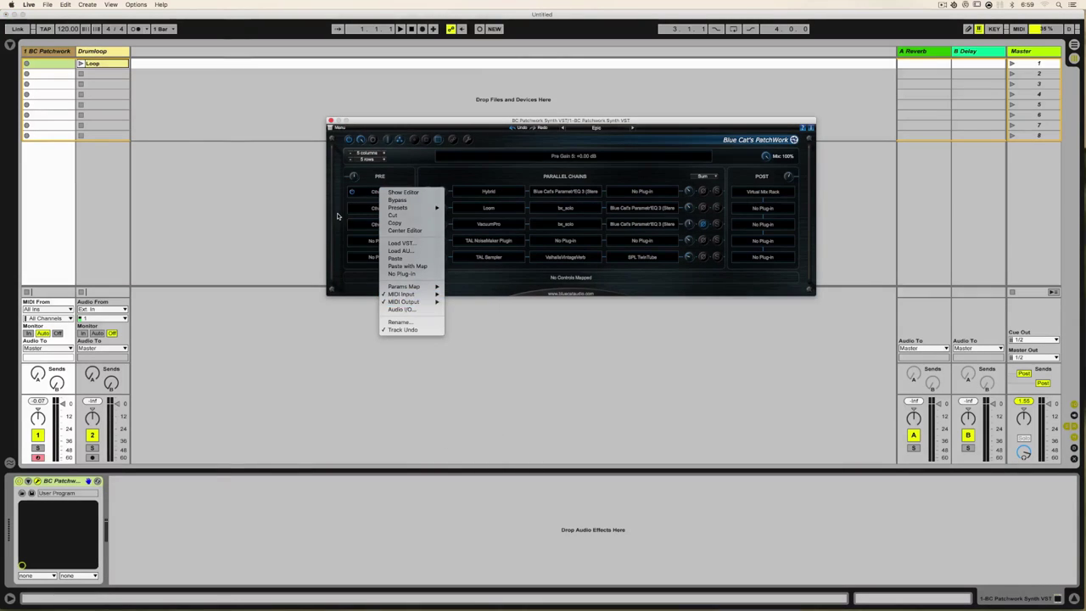
click(377, 210)
click(376, 209)
mouse_move(395, 320)
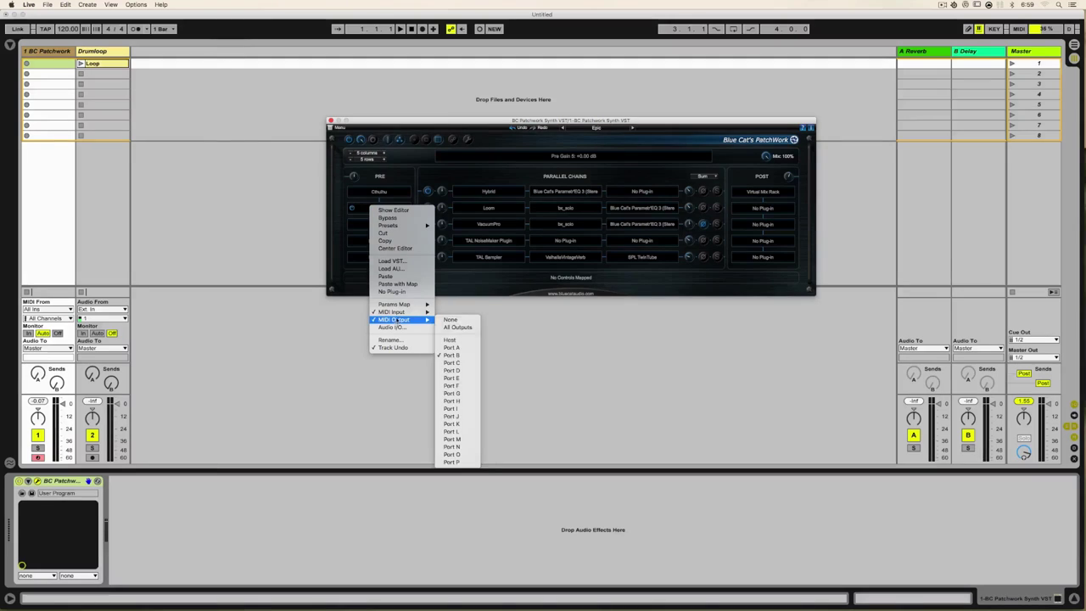
click(382, 225)
click(381, 225)
mouse_move(404, 337)
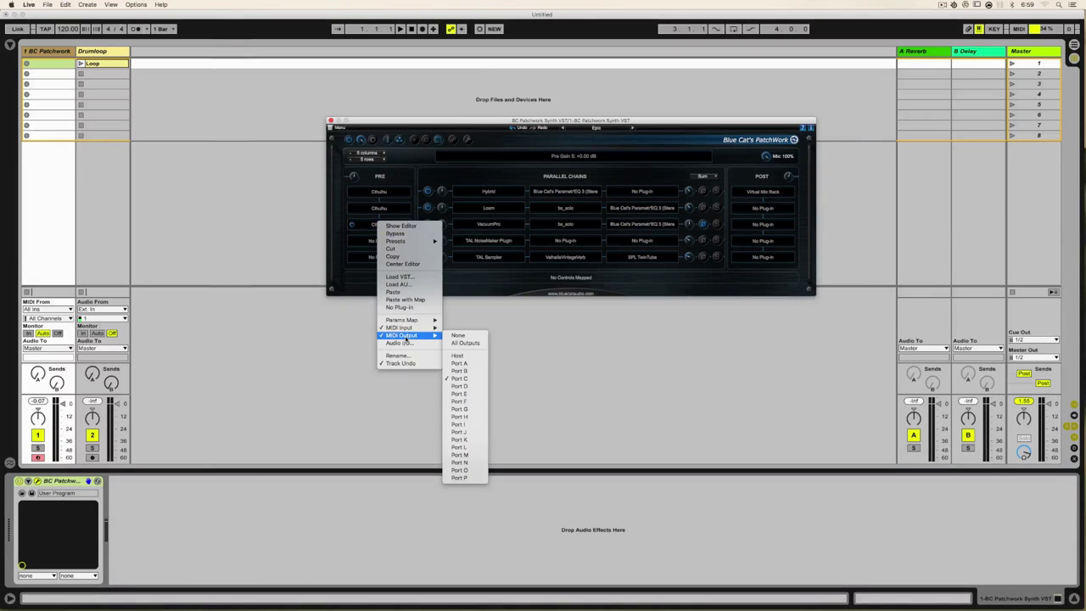
click(466, 126)
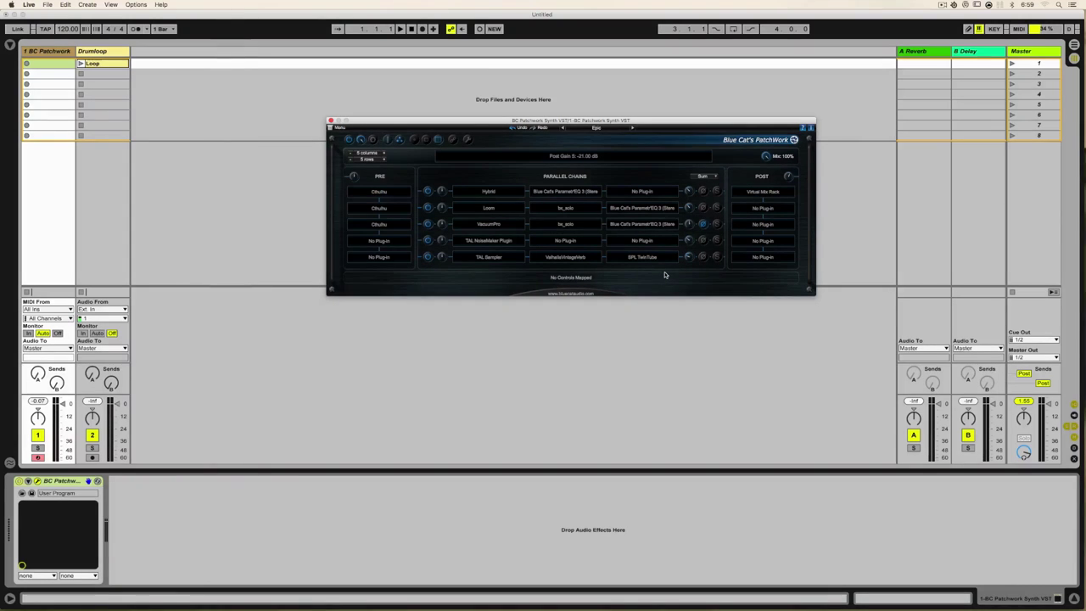
Turn off every parallel chain except Hybrid, and switch the Loom, VacuumPro and TAL NoiseMaker chains back on one by one.
click(428, 224)
click(426, 240)
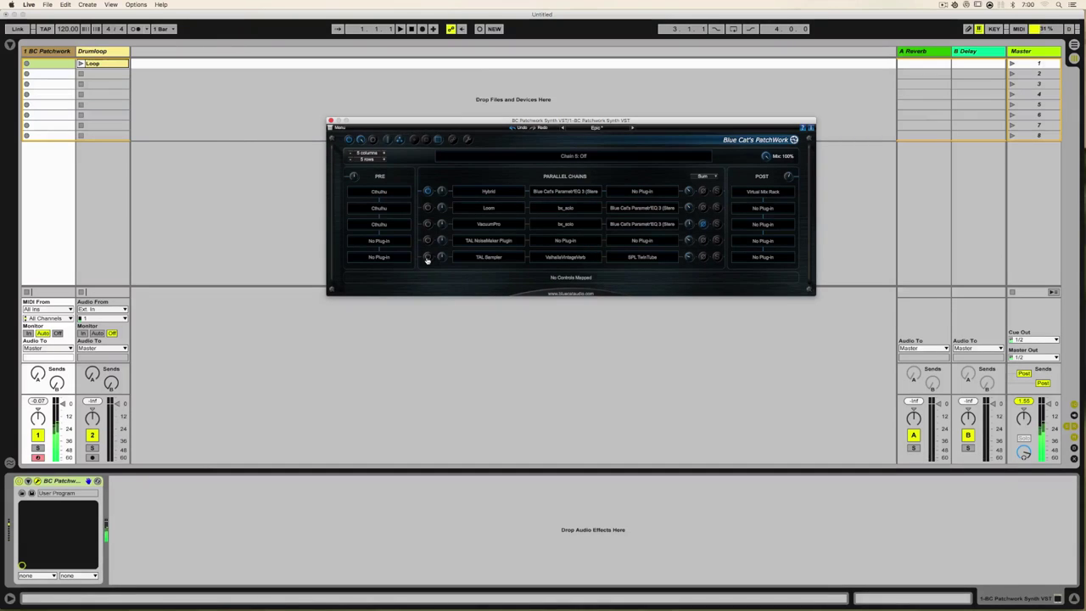
click(428, 208)
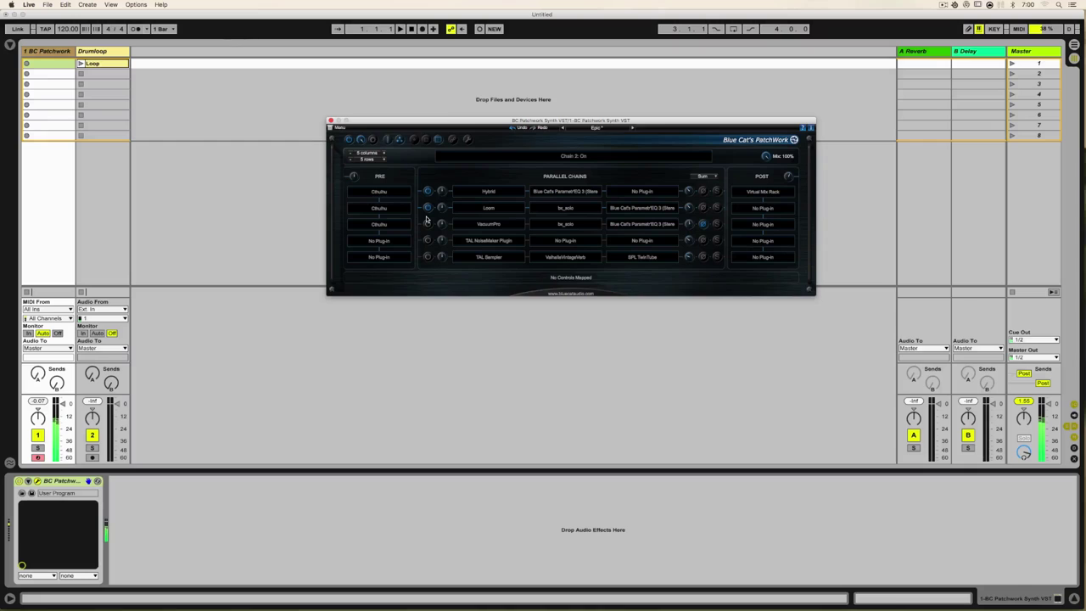
click(427, 224)
click(428, 224)
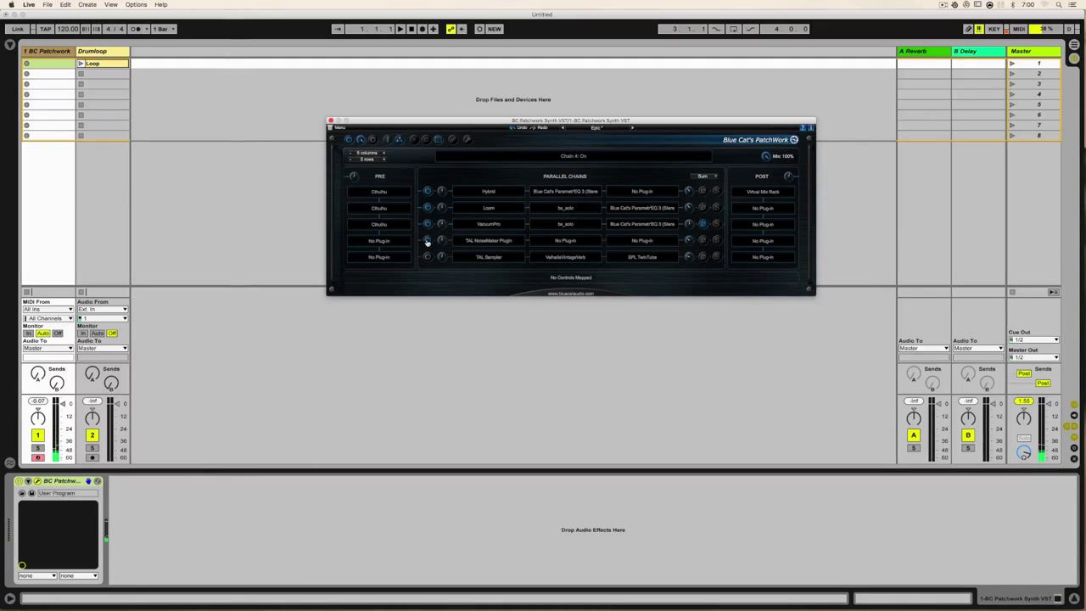
click(426, 242)
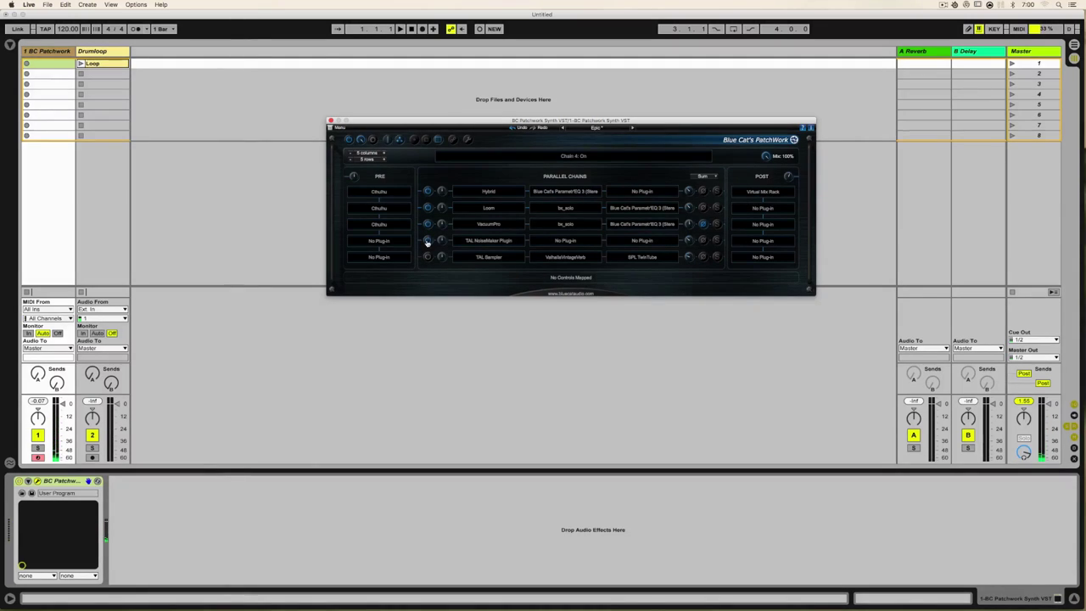
View the editor of the TAL NoiseMaker plug-in in the fourth parallel chain and close it.
right_click(490, 243)
click(507, 242)
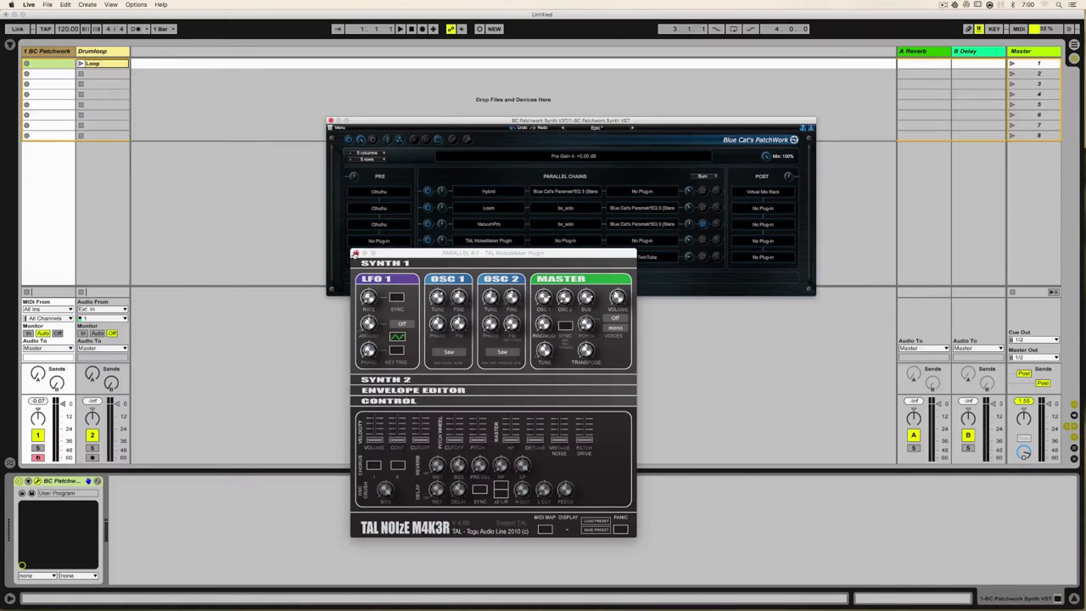
click(355, 253)
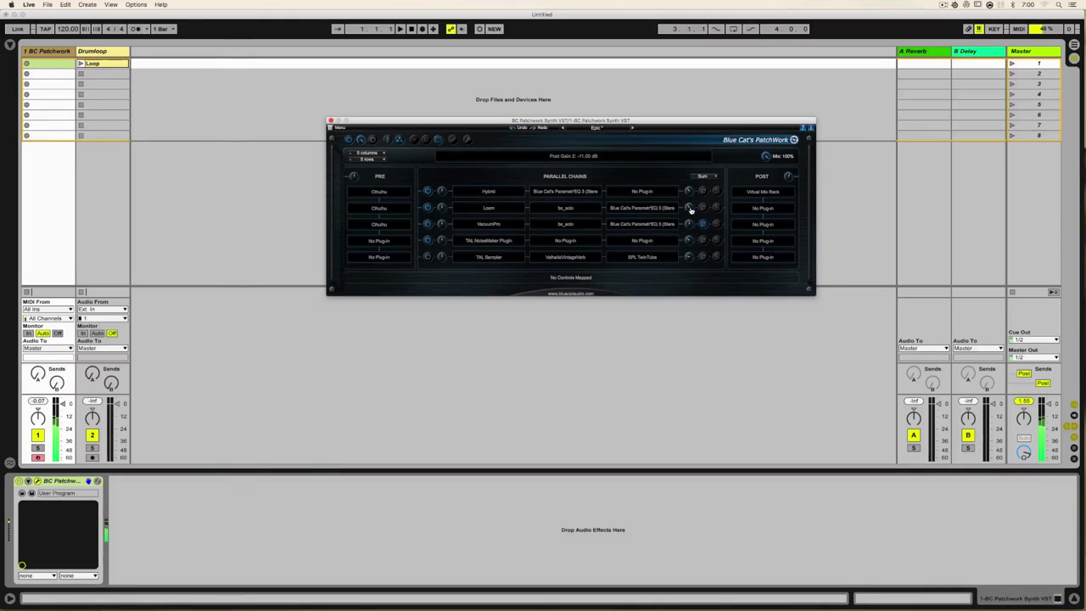
scroll(689, 209, up, 5)
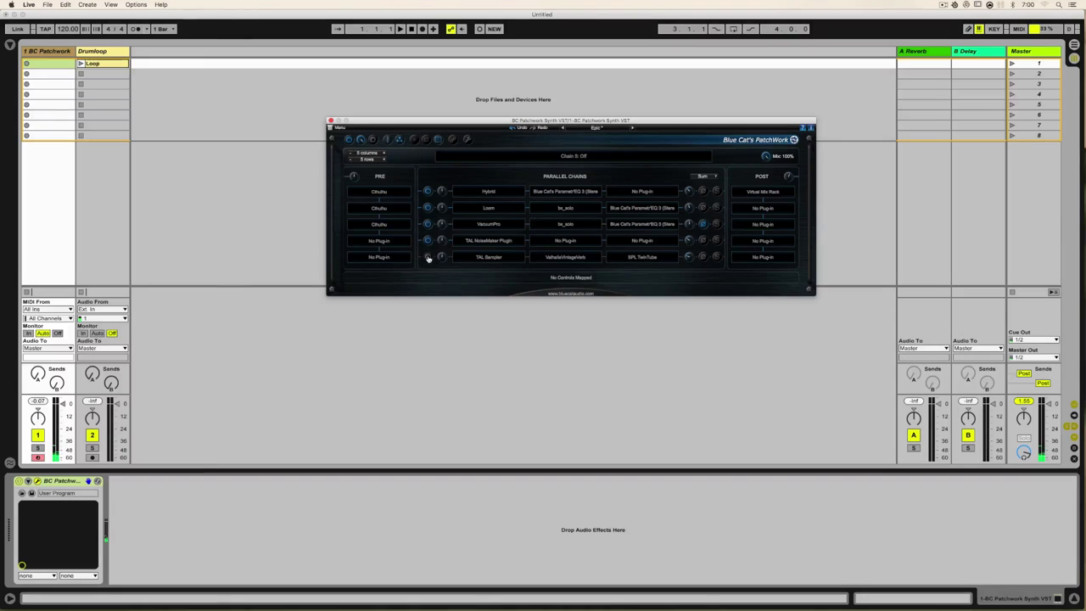
Audition the TAL Sampler chain by switching the other four parallel chains off, and turn all five chains back on.
click(427, 241)
click(427, 224)
click(428, 208)
click(427, 192)
click(427, 224)
click(428, 208)
click(428, 192)
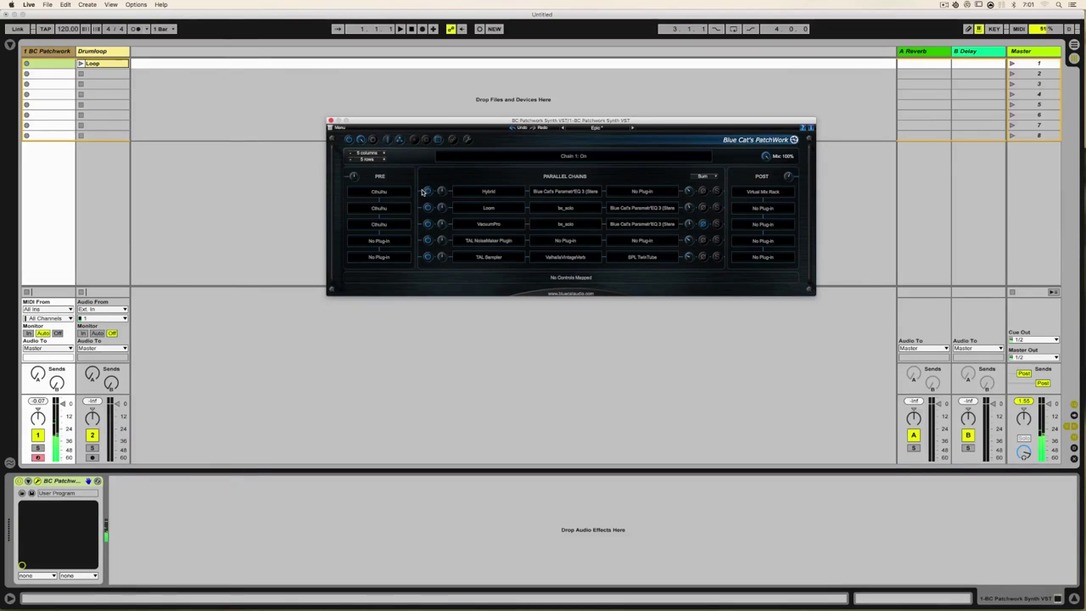
Save the current rack to the Epic preset and reposition the PatchWork window.
drag(448, 126, 438, 154)
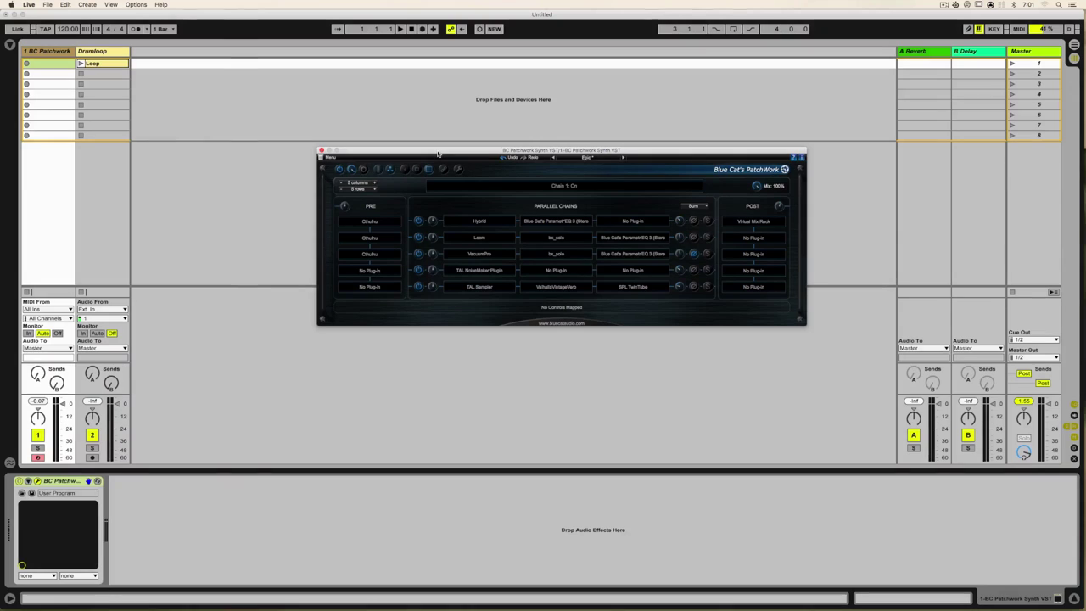
click(592, 159)
click(618, 244)
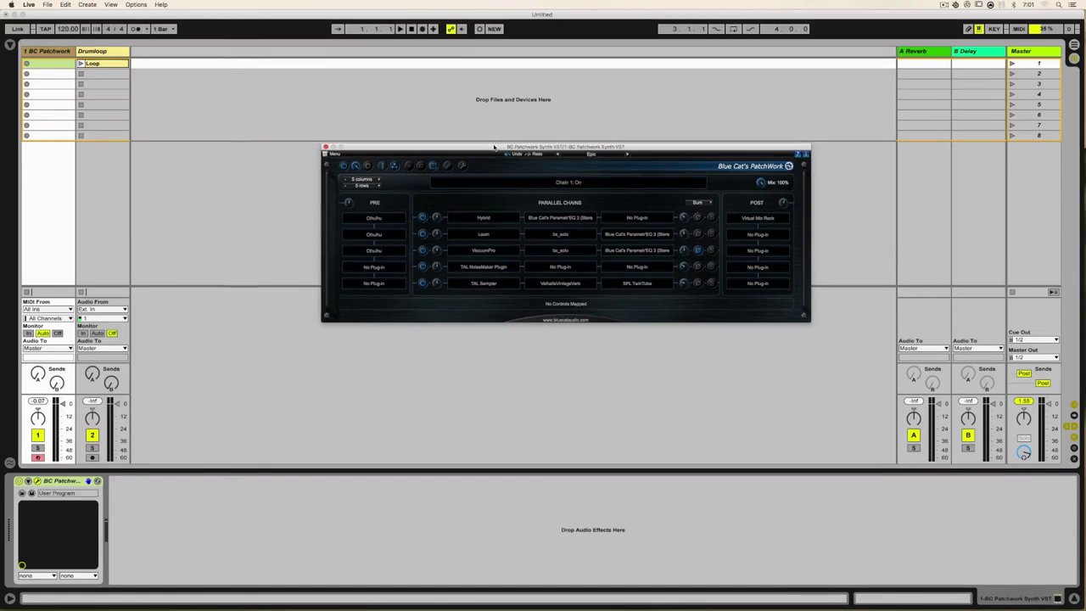
drag(480, 146, 458, 150)
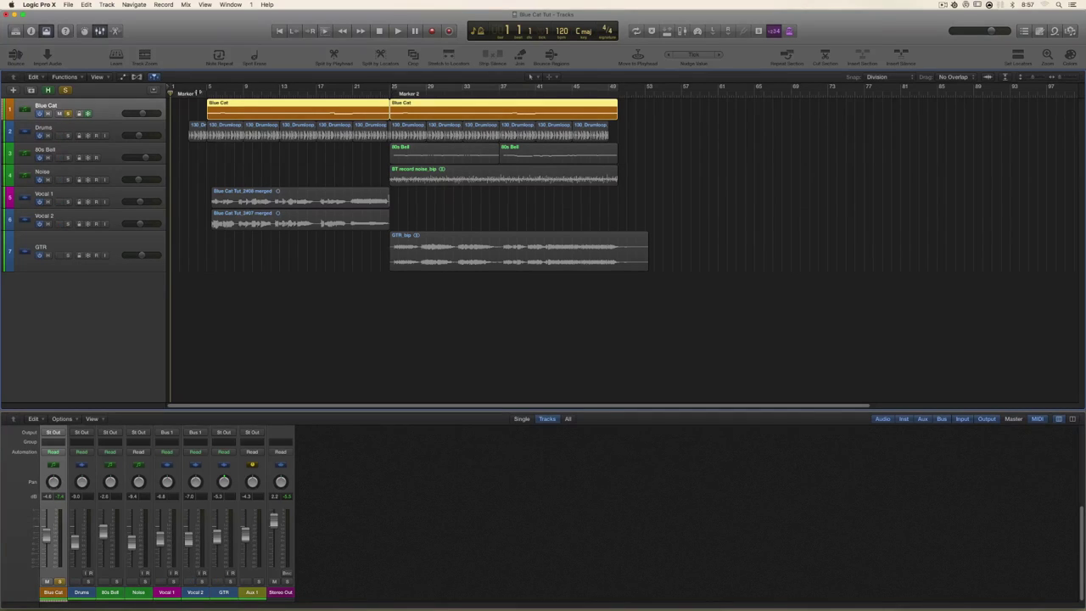
In the Logic Pro project, play the soloed Blue Cat track from bar 5 and solo the Drums track along with it.
click(205, 95)
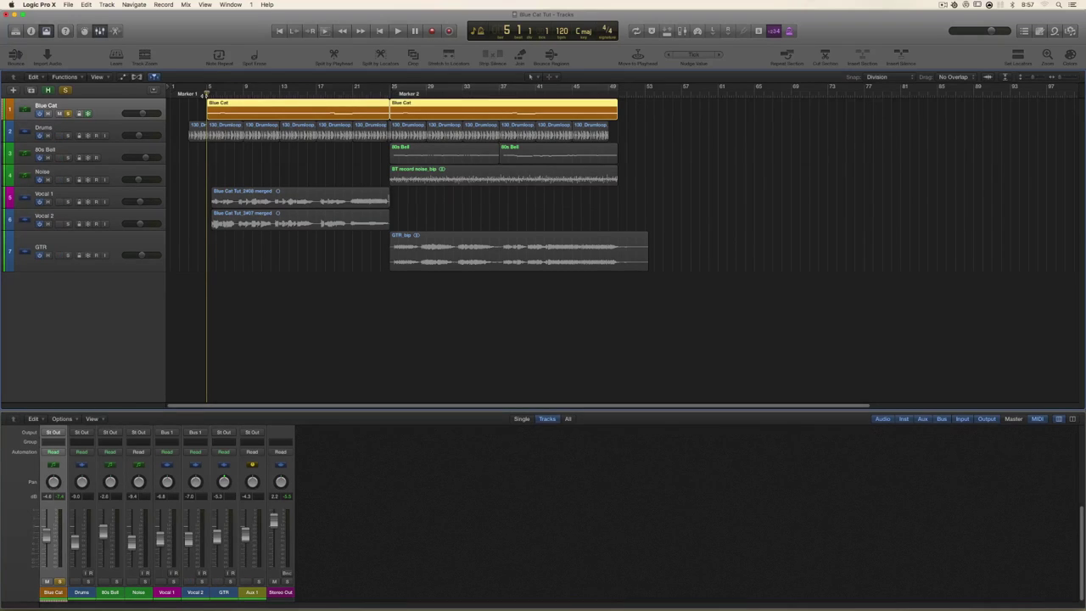
key(space)
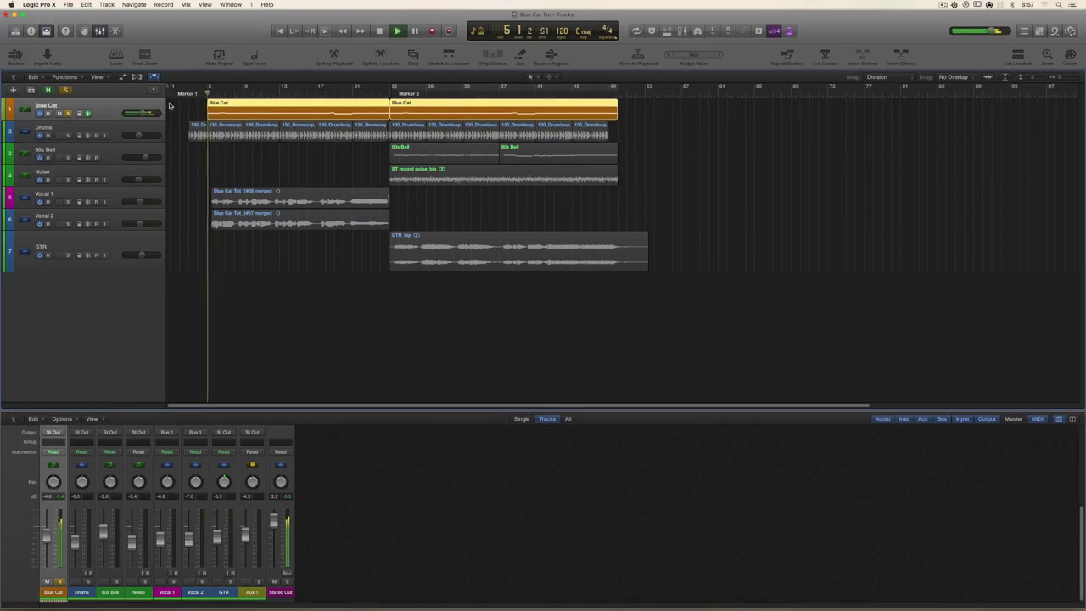
click(68, 136)
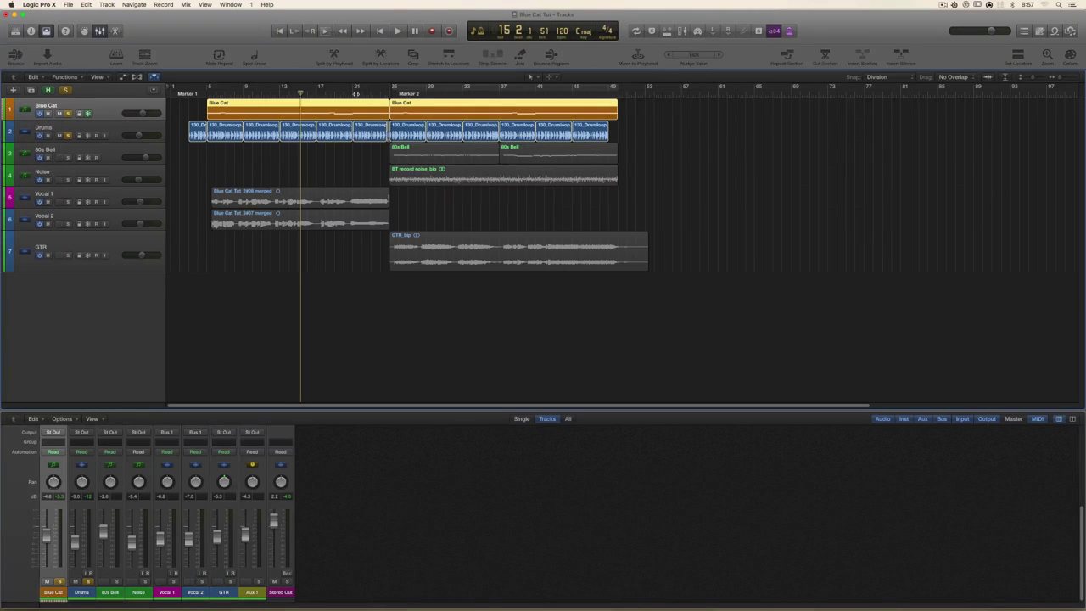
Move the playhead to bar 25, add the 80s Bell track to the solos, and play from there.
click(389, 95)
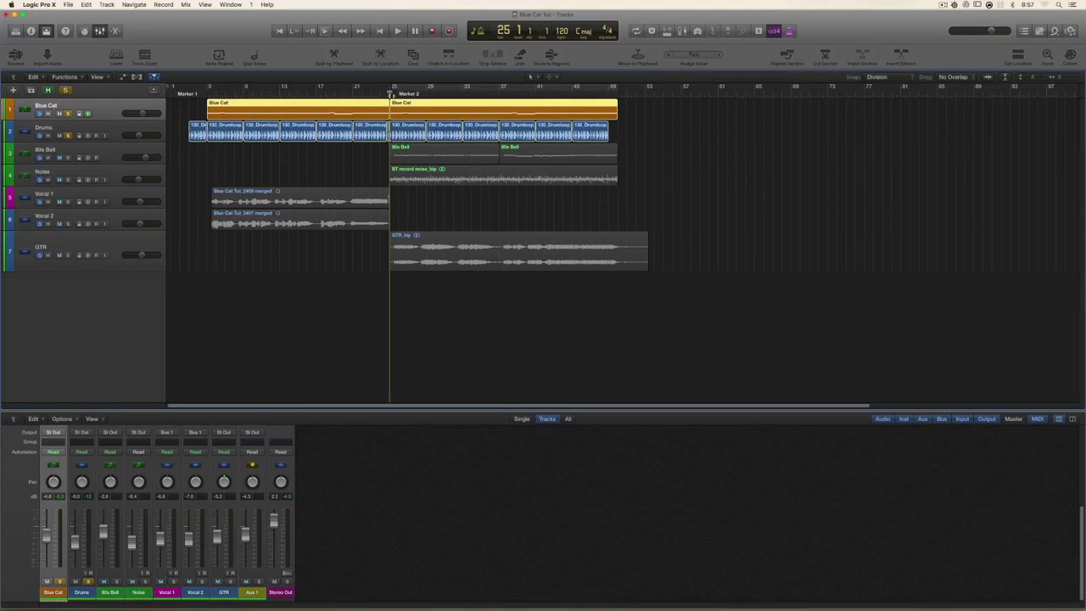
click(69, 157)
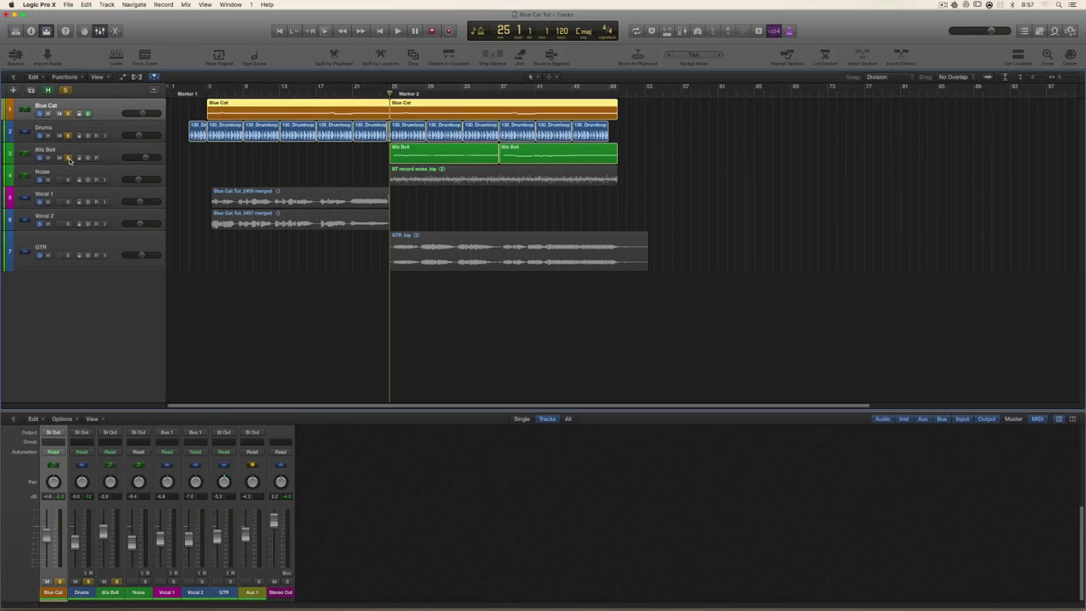
key(space)
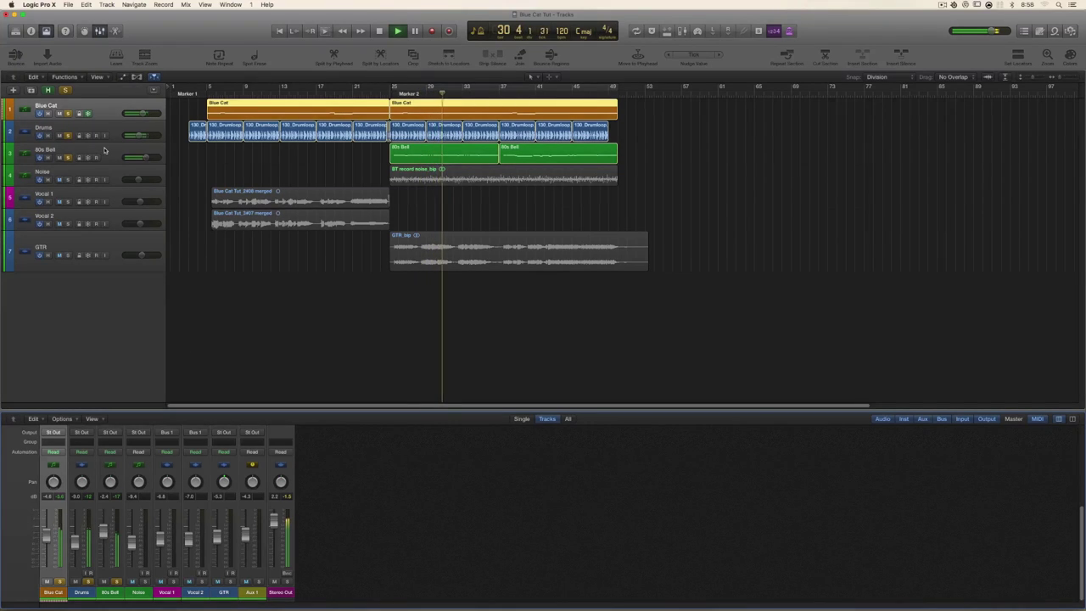
Stop playback, solo only the Noise track by removing the Blue Cat, Drums and 80s Bell solos, and resume playing.
key(space)
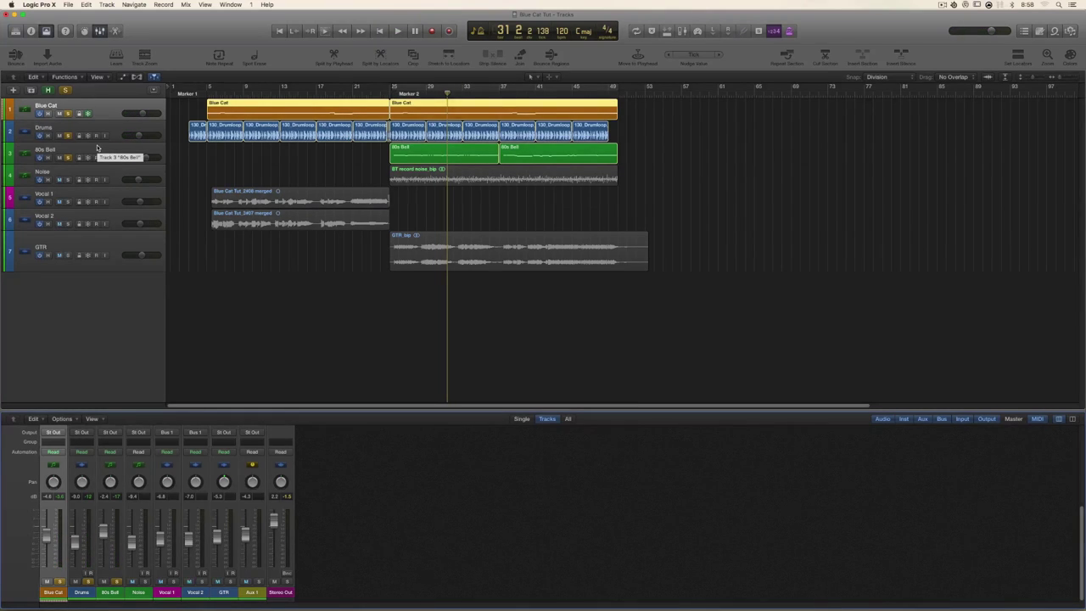
click(68, 179)
click(68, 157)
click(68, 134)
click(68, 113)
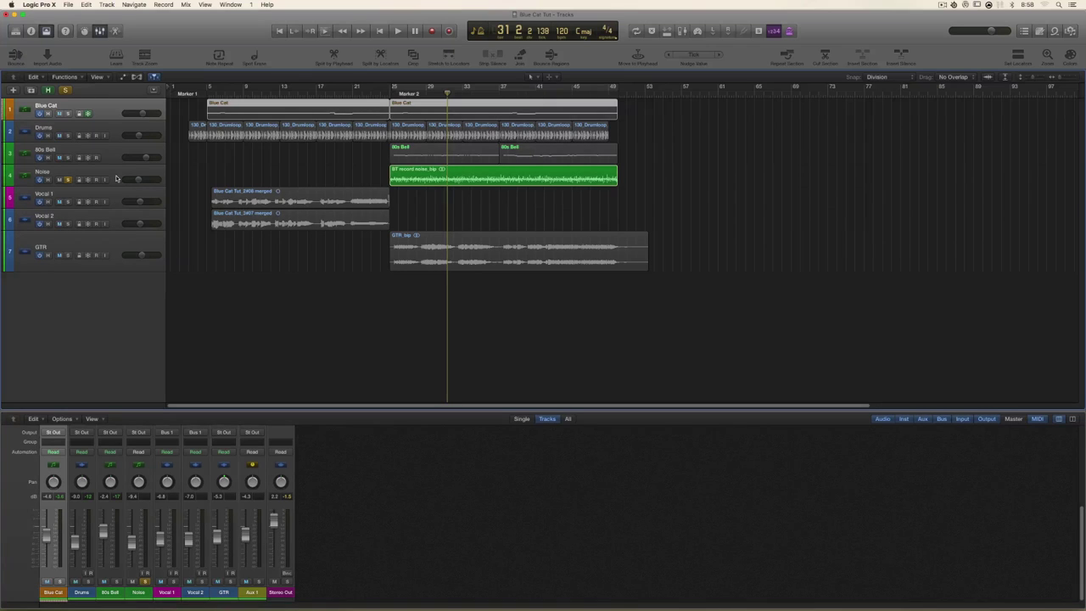
key(space)
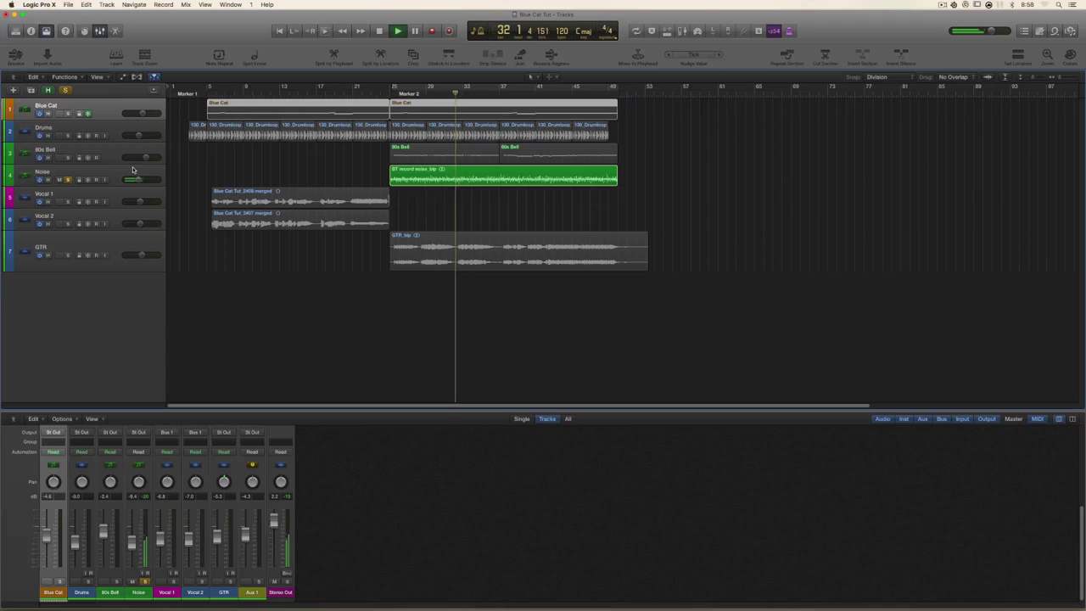
Add the 80s Bell, Drums and Blue Cat tracks to the solos one by one during playback, and stop playing.
click(68, 158)
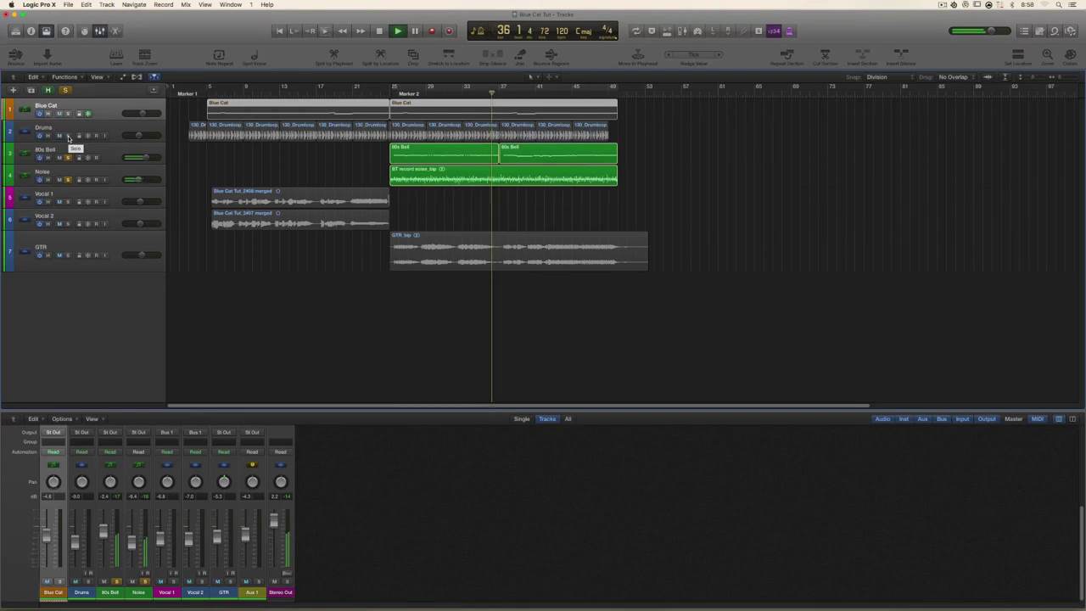
click(68, 136)
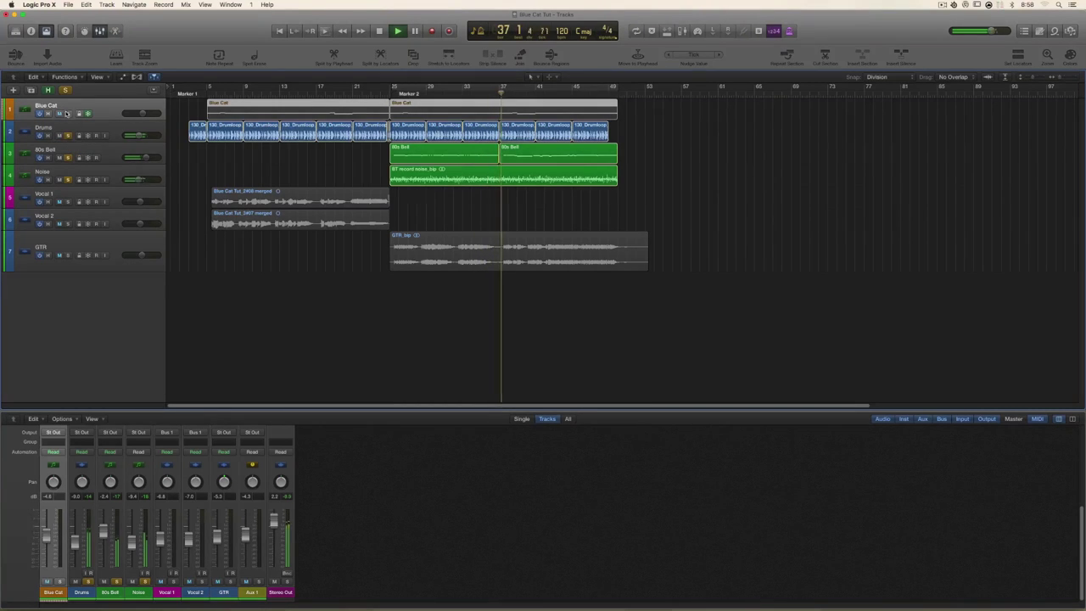
click(68, 114)
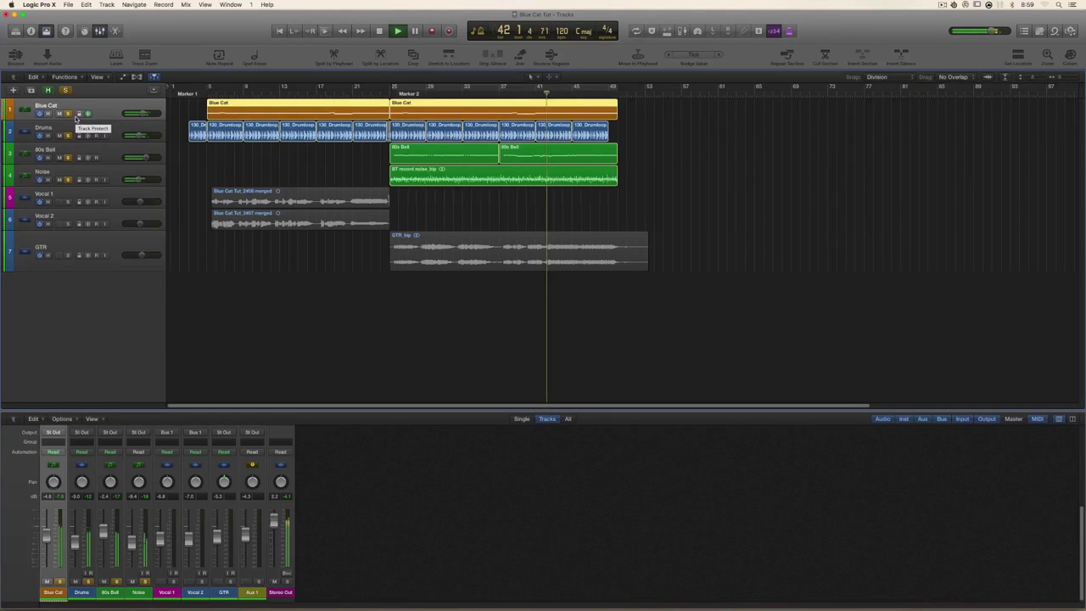
key(space)
Remove the solos from the Blue Cat, Drums, 80s Bell and Noise tracks.
click(68, 114)
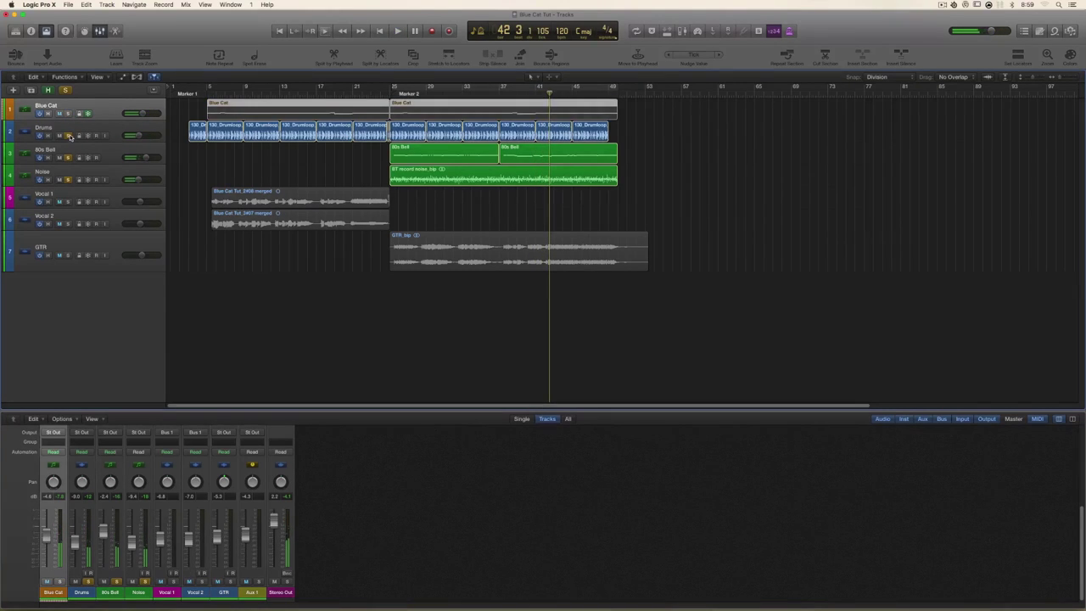
click(70, 136)
click(68, 158)
click(69, 180)
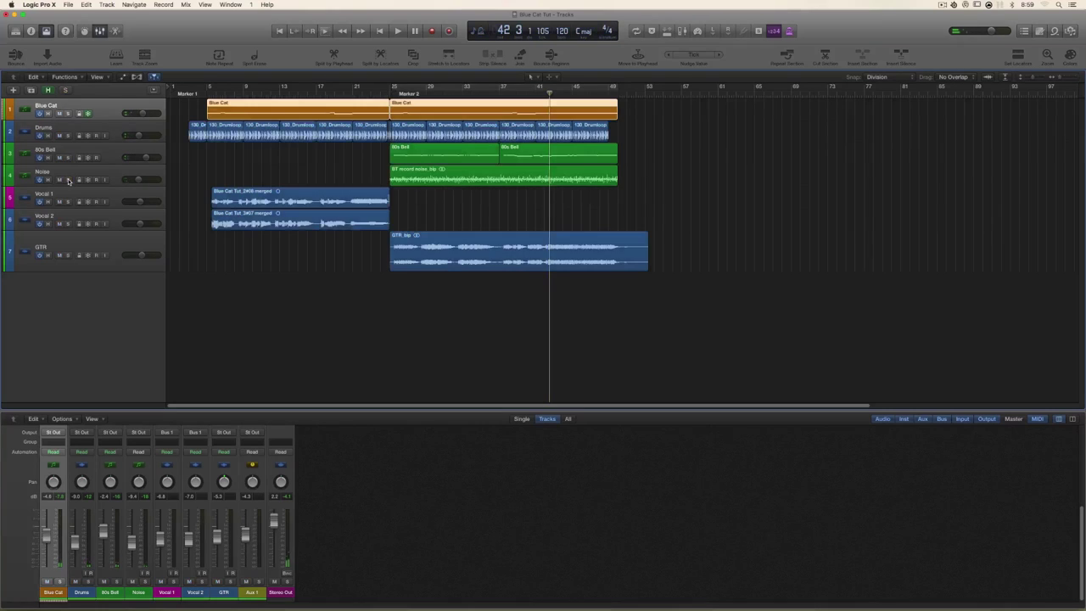
Play the vocals from bar 5 with the Aux 1 channel soloed, adding the Blue Cat and Drums tracks to the solos.
click(205, 92)
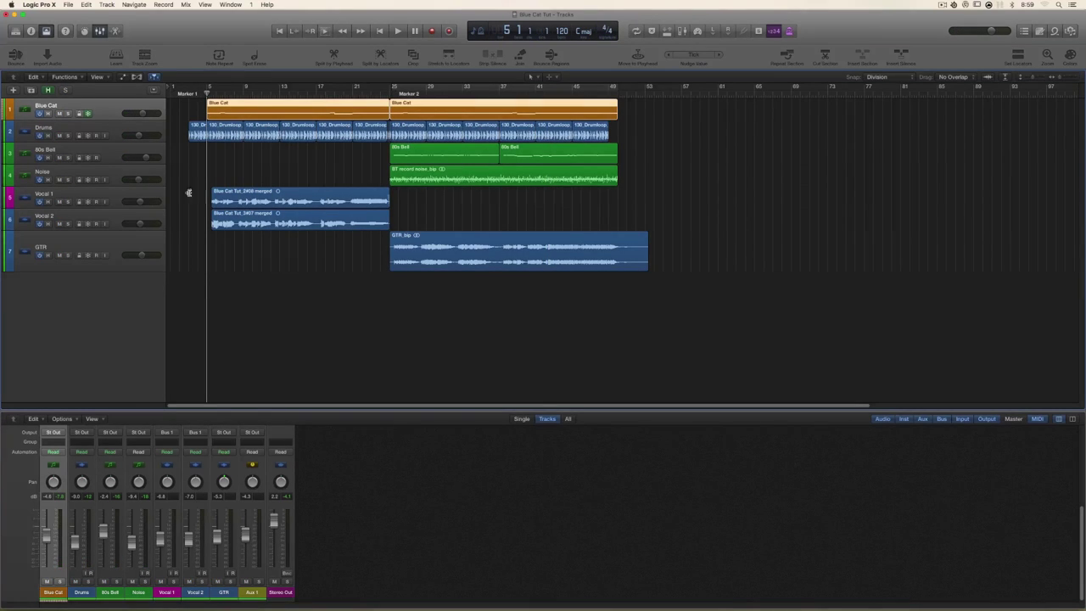
click(260, 582)
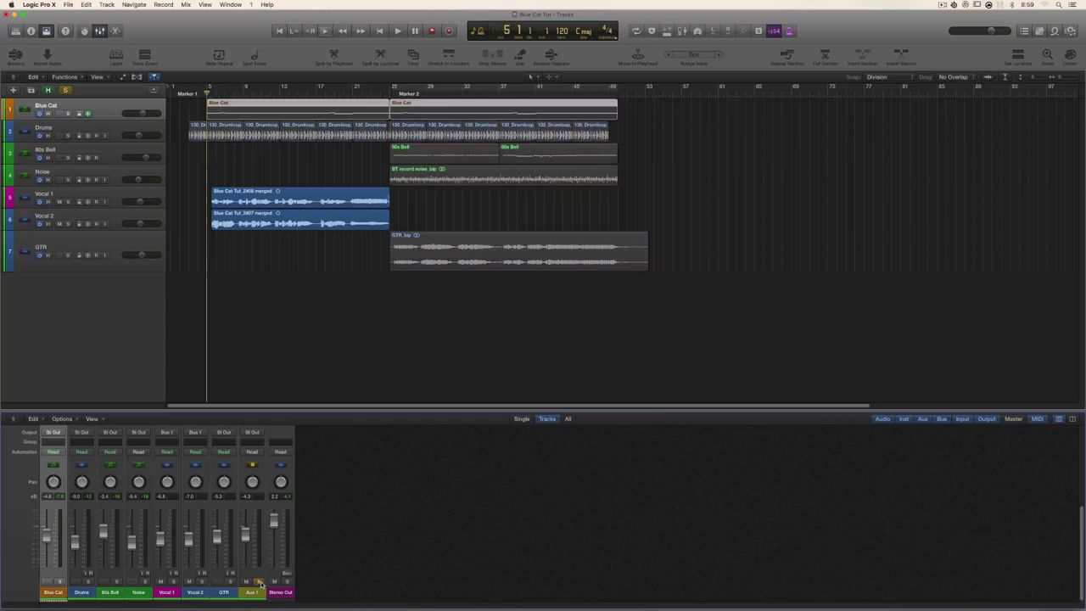
key(space)
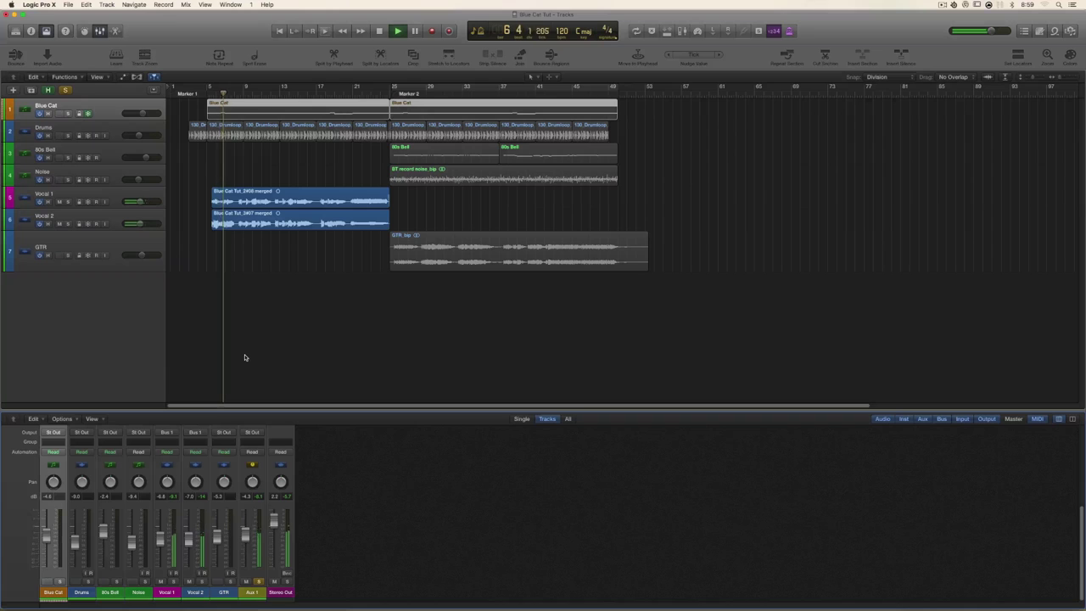
click(68, 114)
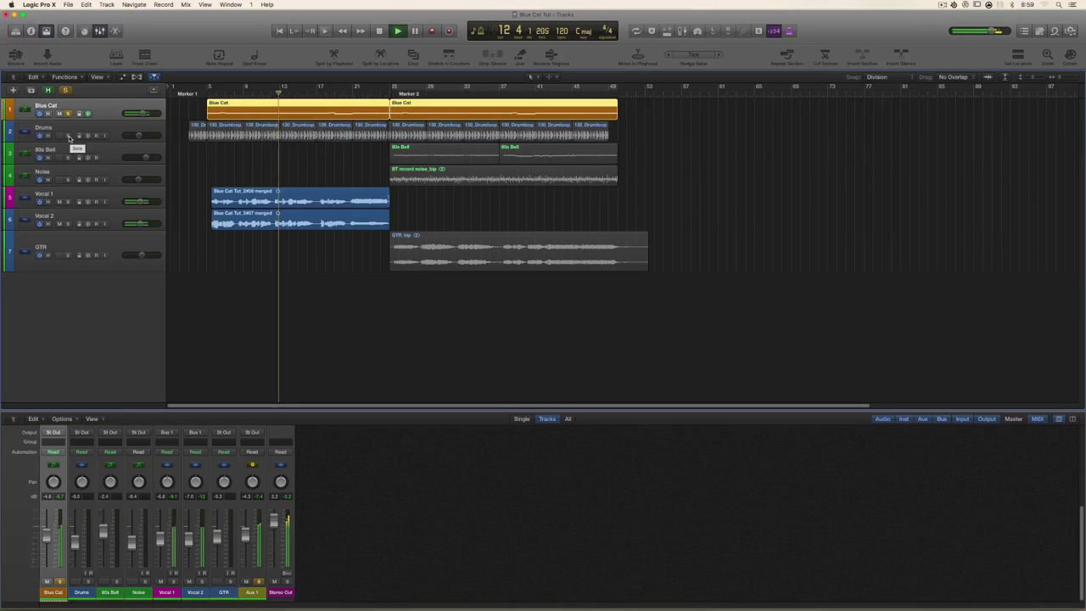
click(68, 136)
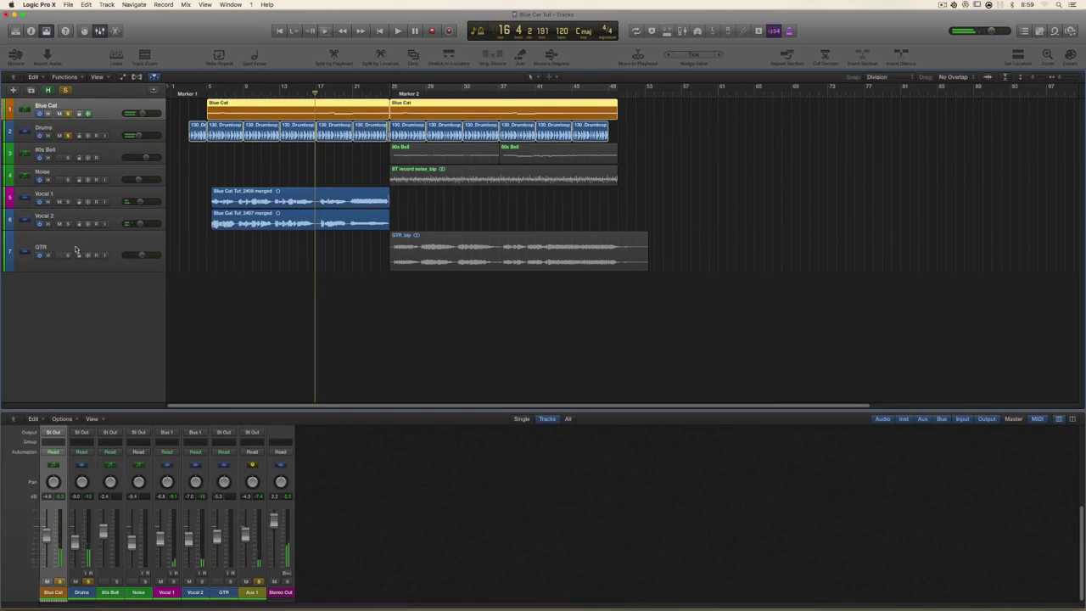
Move the playhead to bar 25, solo the GTR track, remove the Drums and Blue Cat solos, and play from there.
click(389, 94)
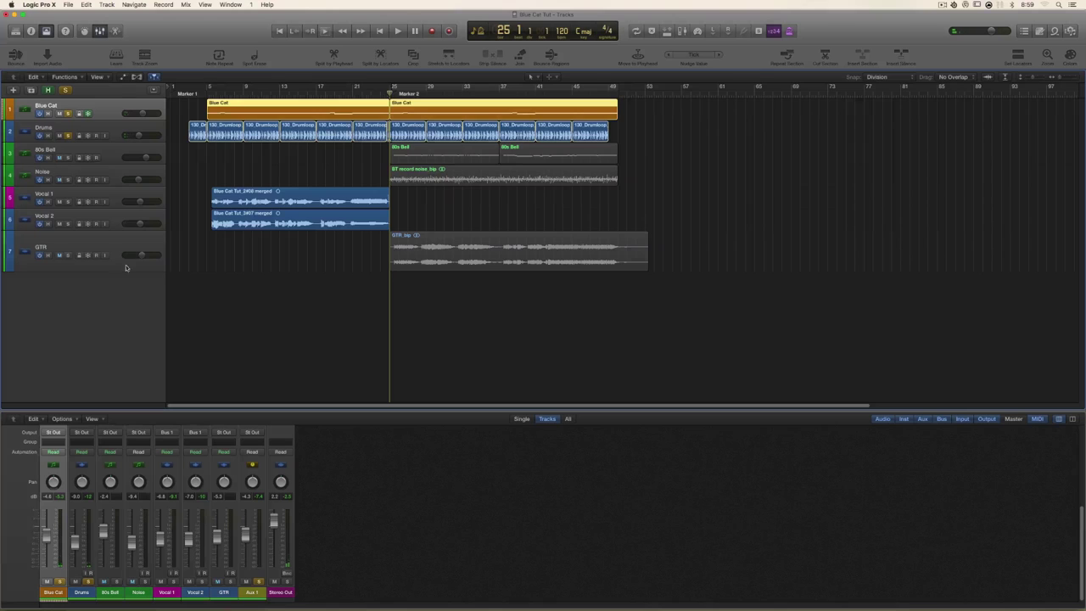
click(70, 258)
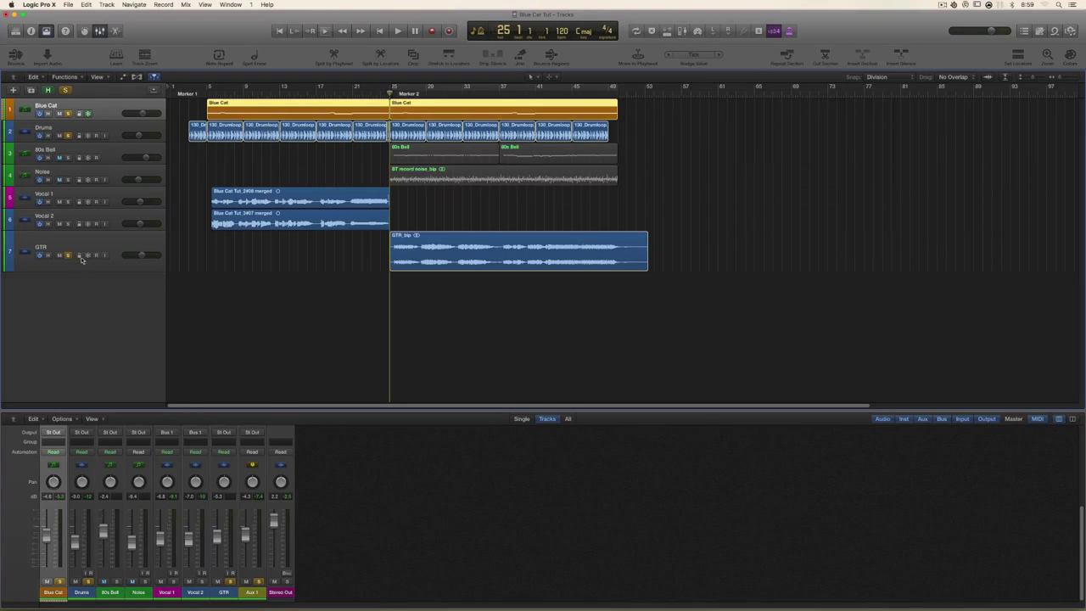
click(65, 135)
click(67, 114)
key(space)
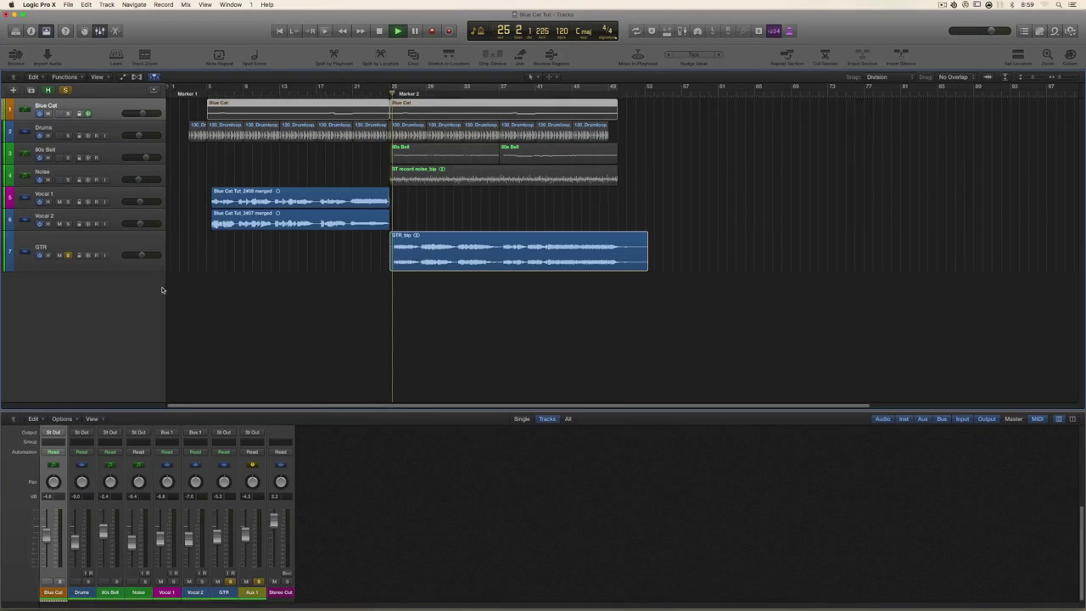
Bring the Blue Cat, 80s Bell, Noise and Drums tracks into the soloed guitar playback one after another.
click(68, 113)
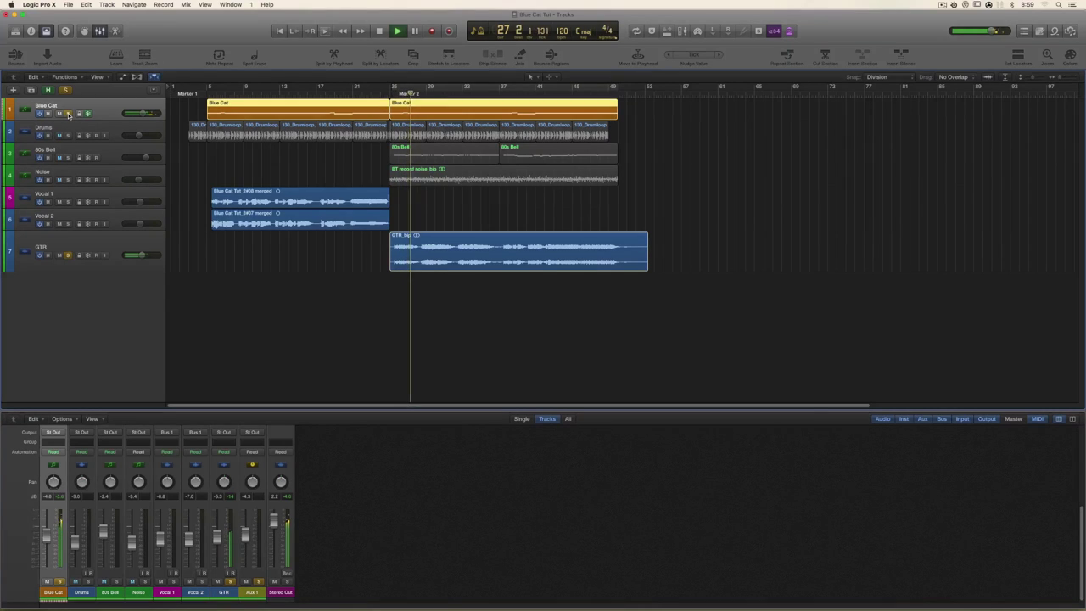
click(68, 158)
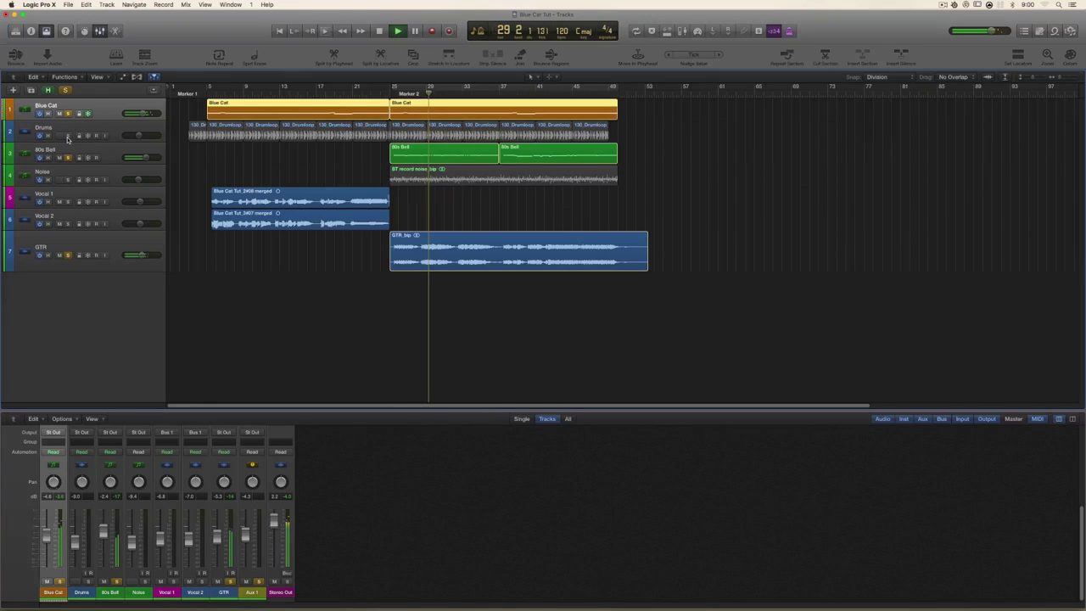
click(68, 179)
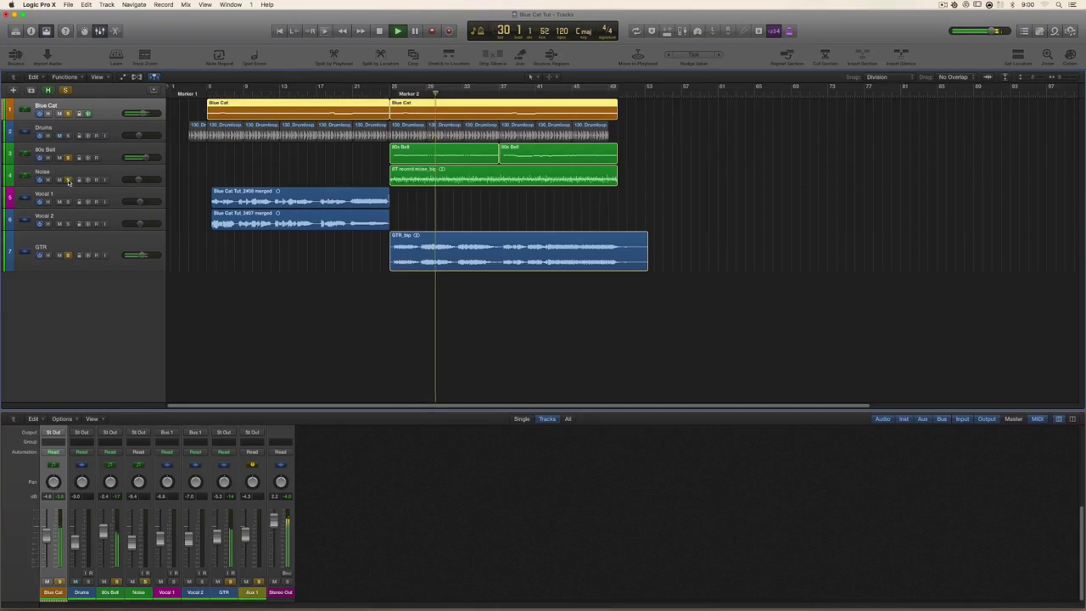
click(67, 135)
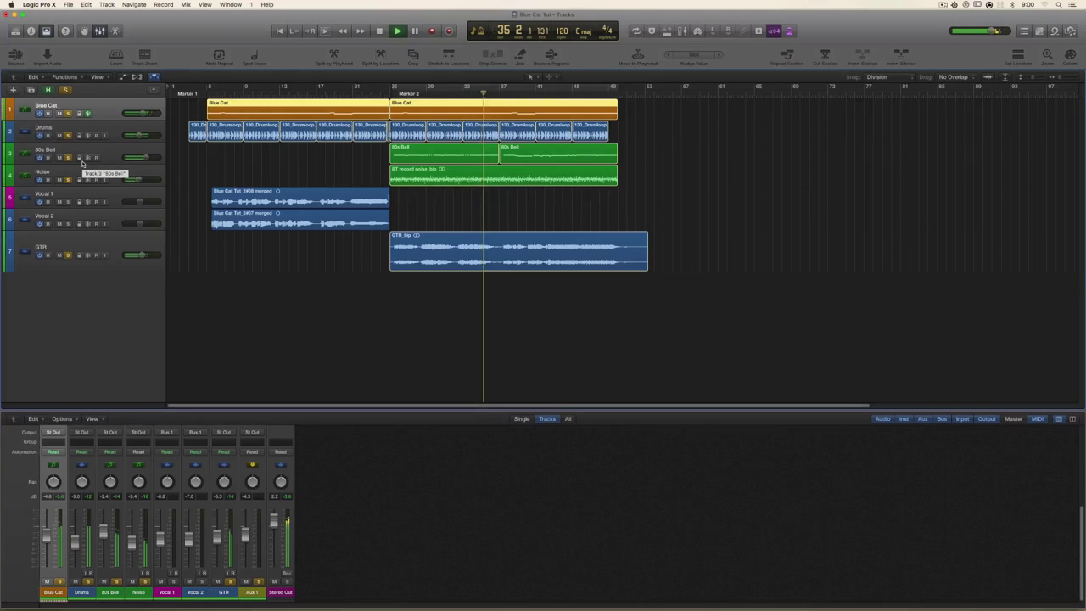
Move the playhead to bar 3, where the first drum loop starts.
click(188, 94)
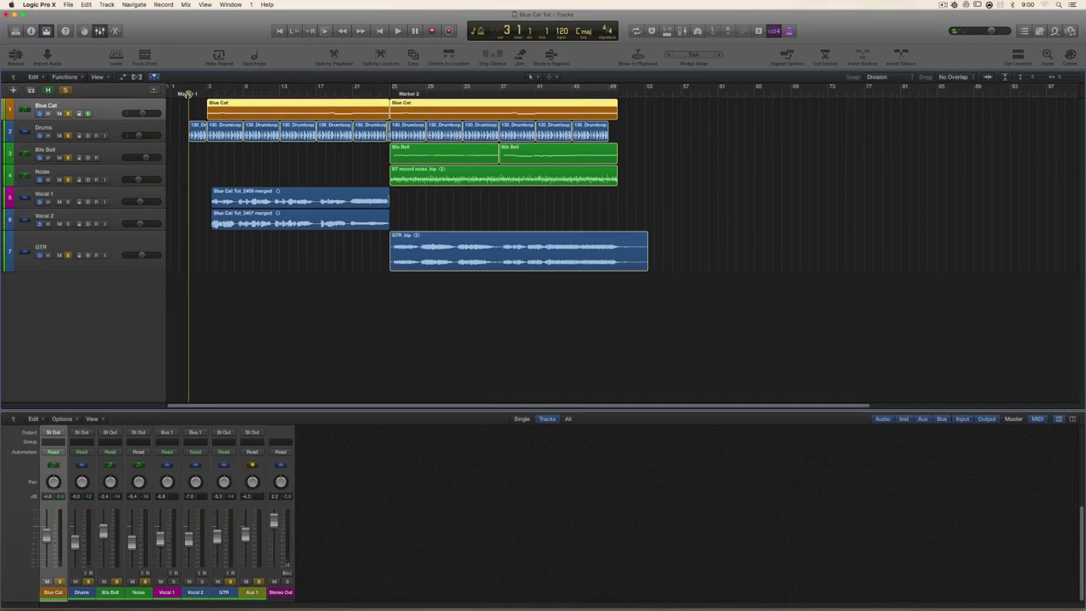